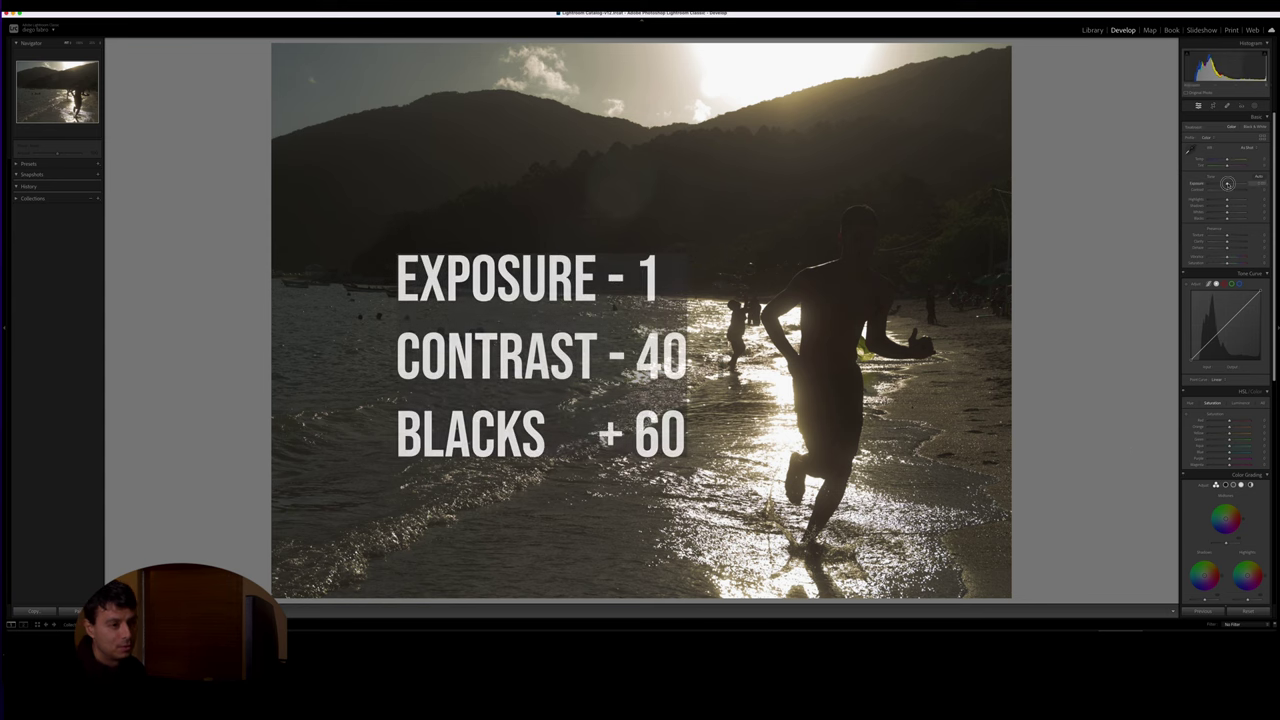
In the Basic panel, set Exposure to -1, Contrast to -40 and Blacks to +60.
left_click_drag(1228, 184, 1226, 189)
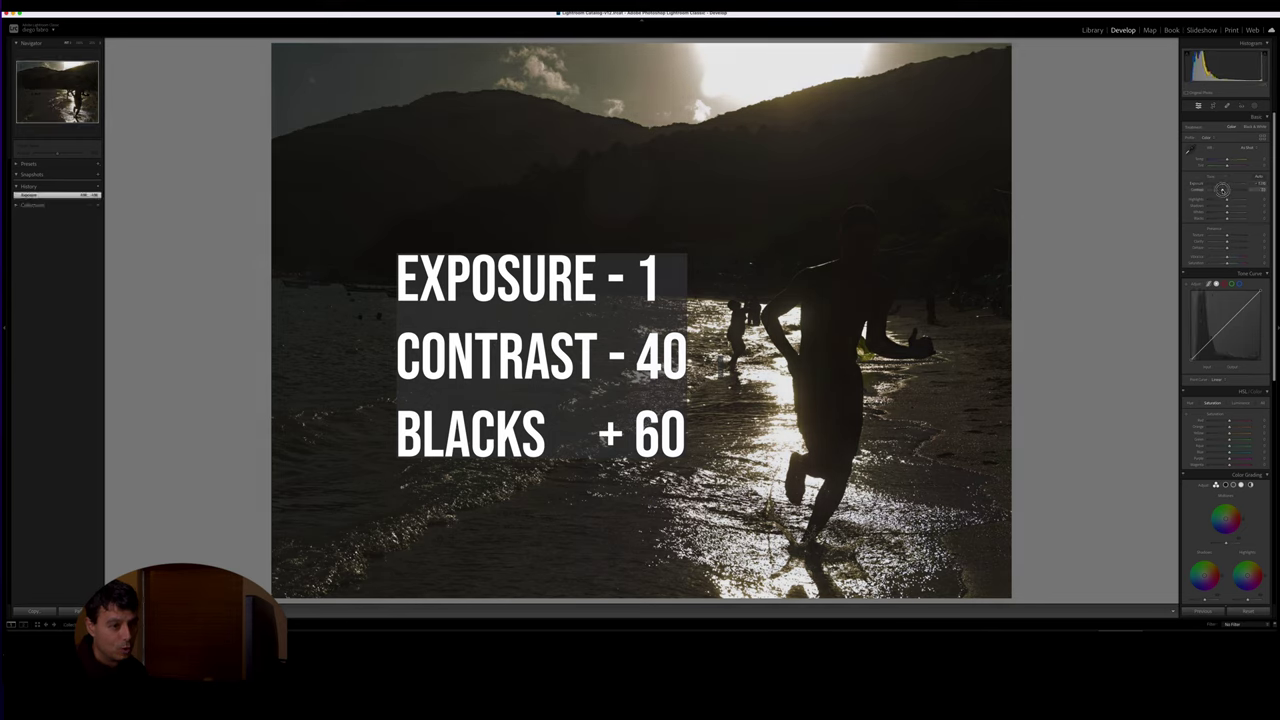
left_click_drag(1221, 190, 1237, 217)
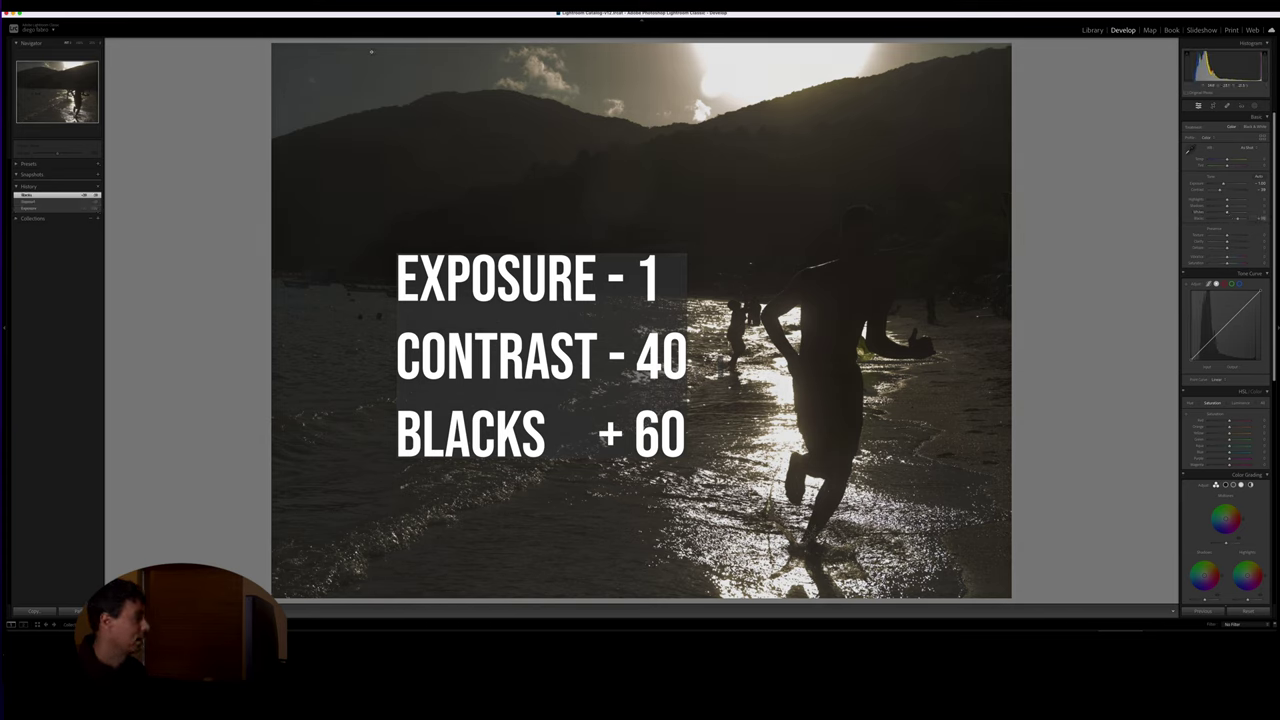
Send a copy of the beach photo with Lightroom adjustments to the Dehancer Lightroom Plugin.
left_click(122, 5)
mouse_move(140, 43)
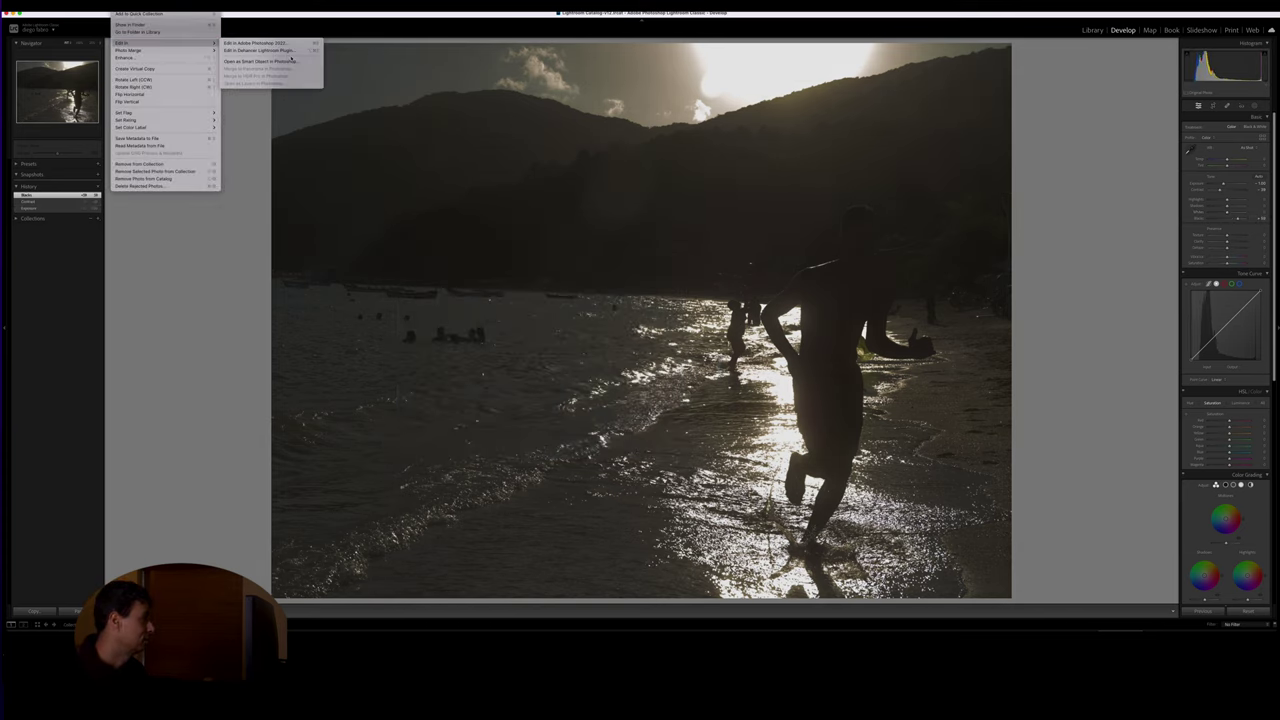
left_click(288, 51)
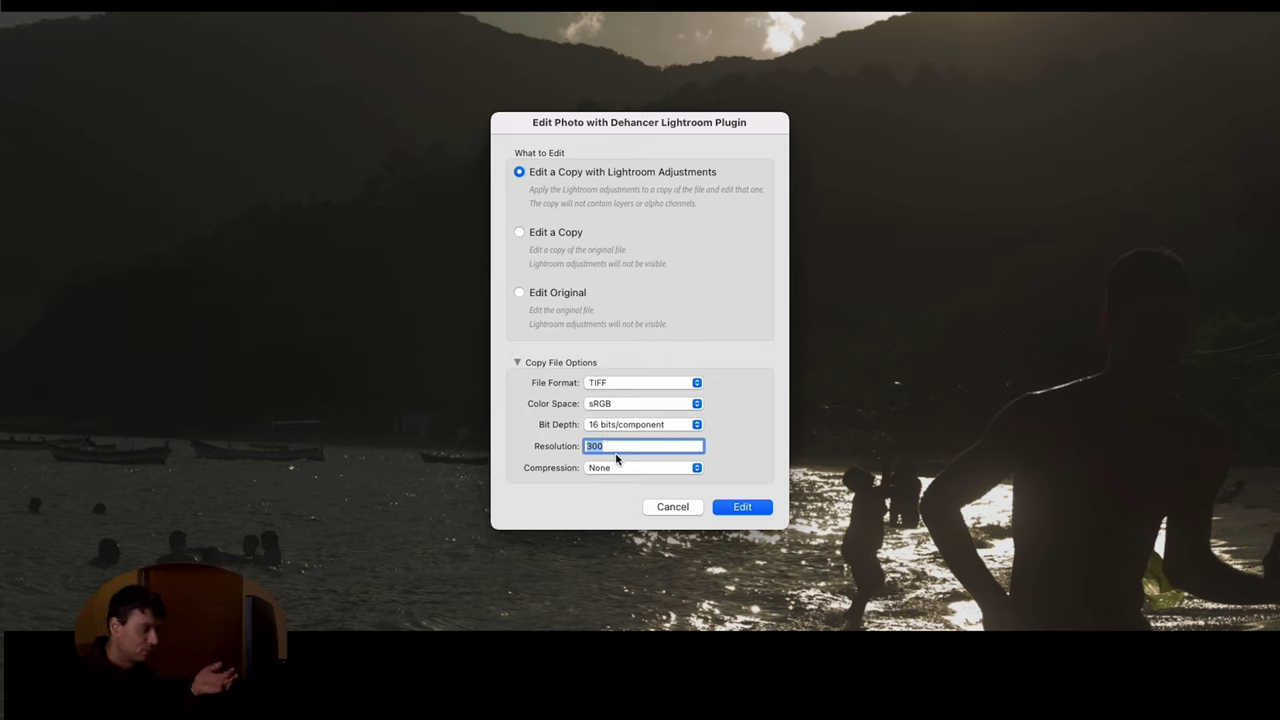
left_click(730, 506)
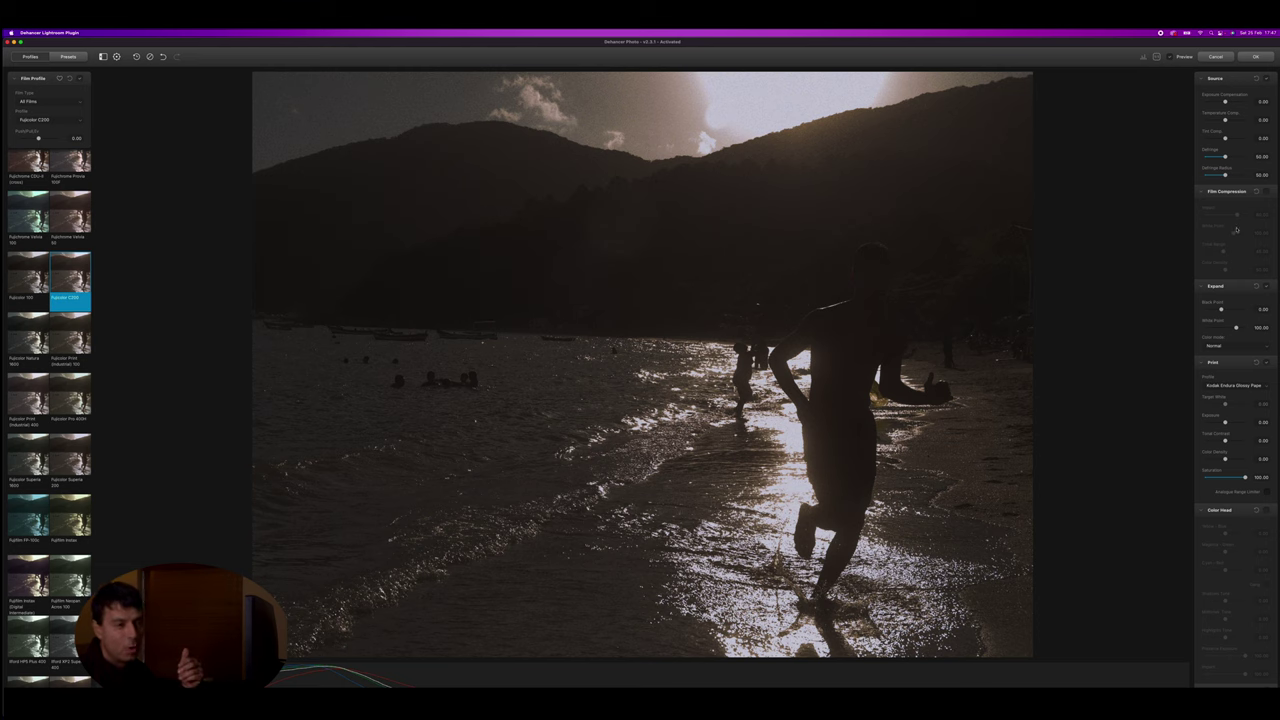
Browse the film profile list for Fujicolor C200, briefly hiding and restoring the thumbnails.
scroll(1236, 230, "down", 3)
scroll(1236, 230, "down", 3)
scroll(1236, 230, "down", 3)
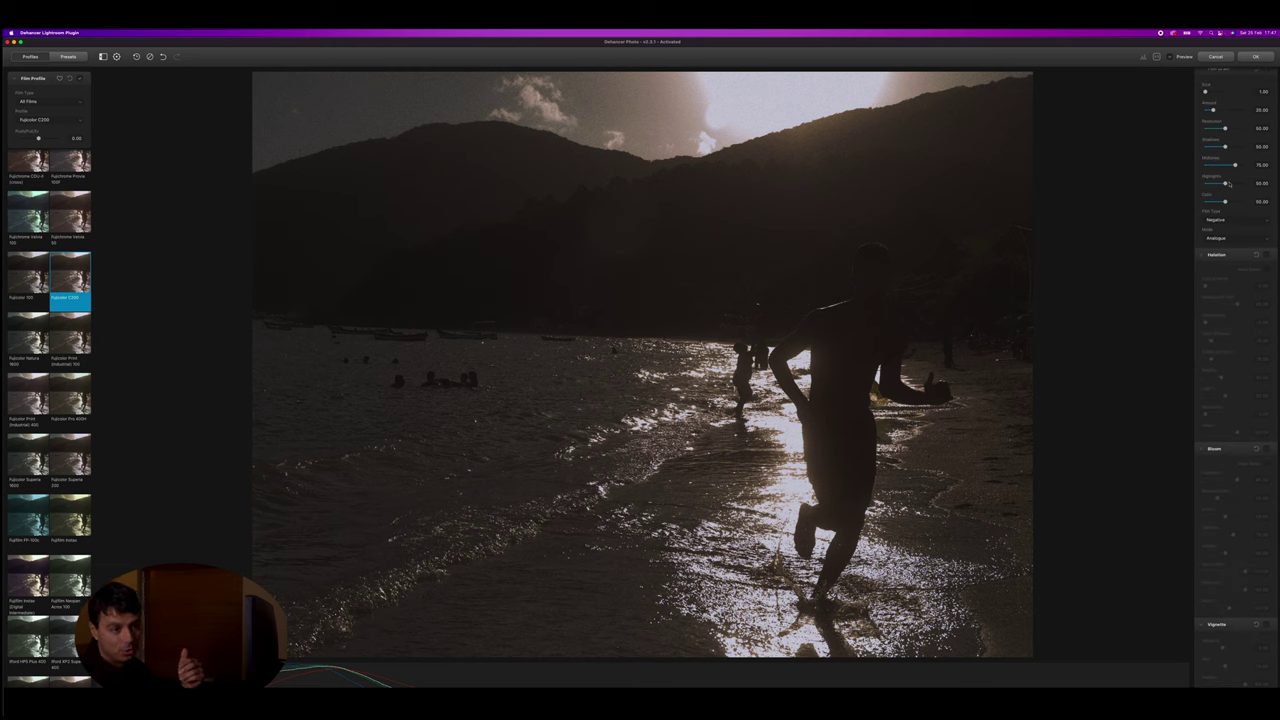
scroll(1236, 183, "up", 3)
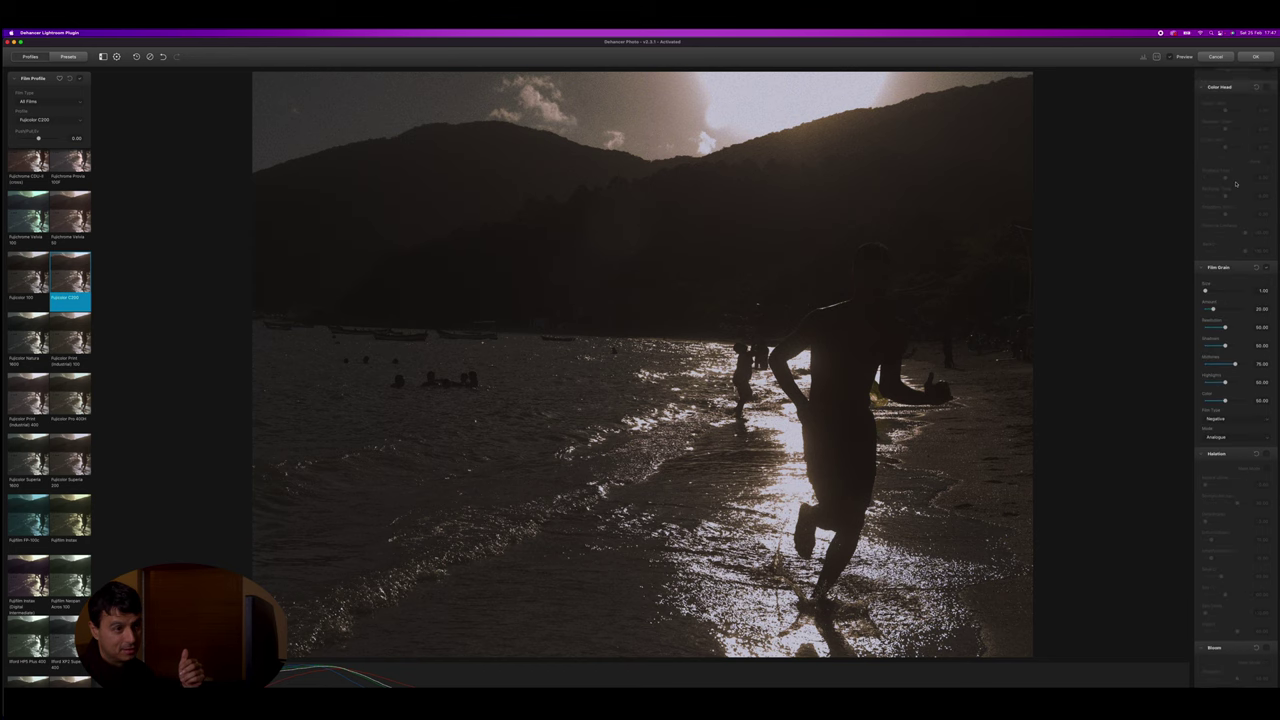
scroll(1236, 183, "up", 3)
scroll(1236, 183, "up", 3)
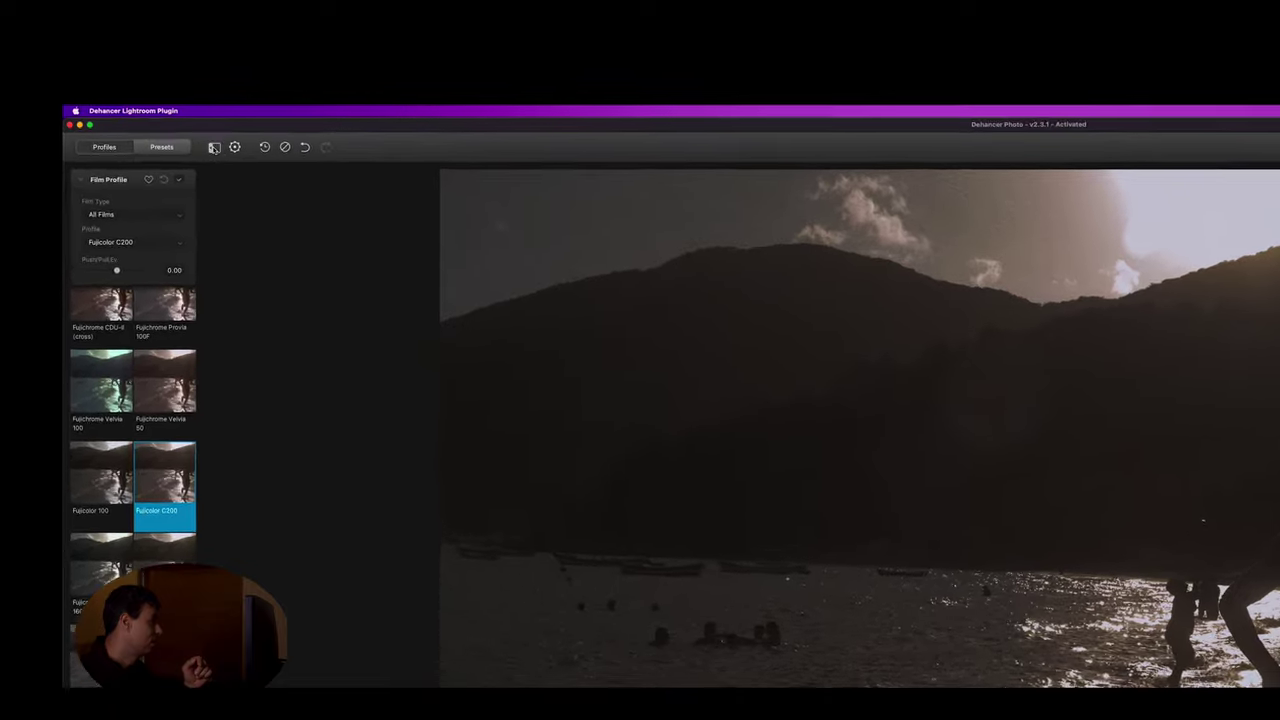
left_click(214, 147)
left_click(231, 161)
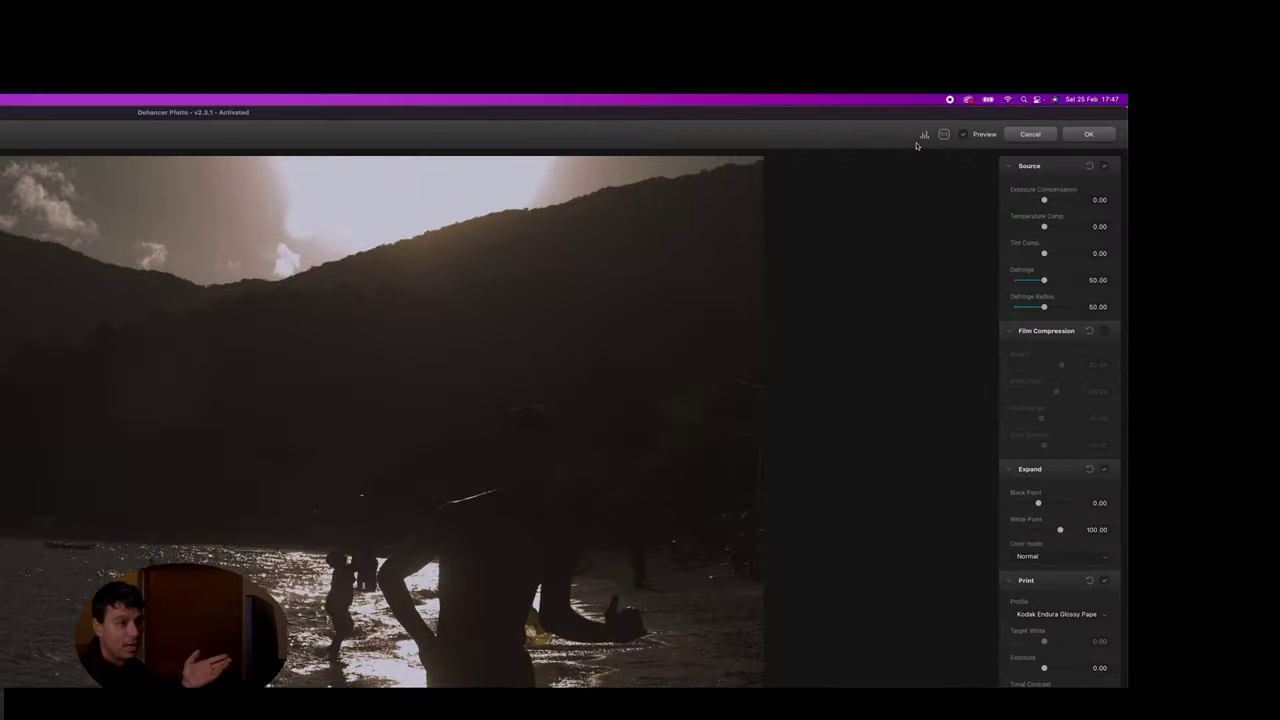
Zoom into the beach photo, fit it back, and compare with Preview.
left_click(924, 136)
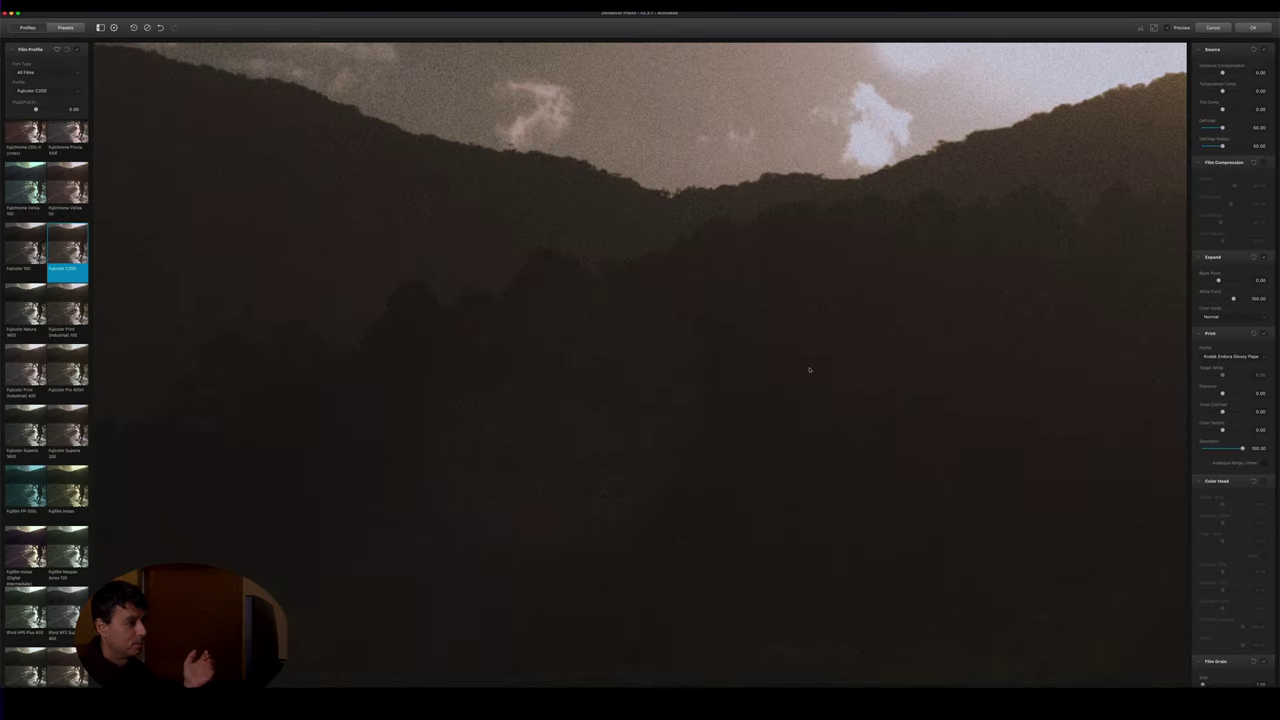
left_click(1153, 28)
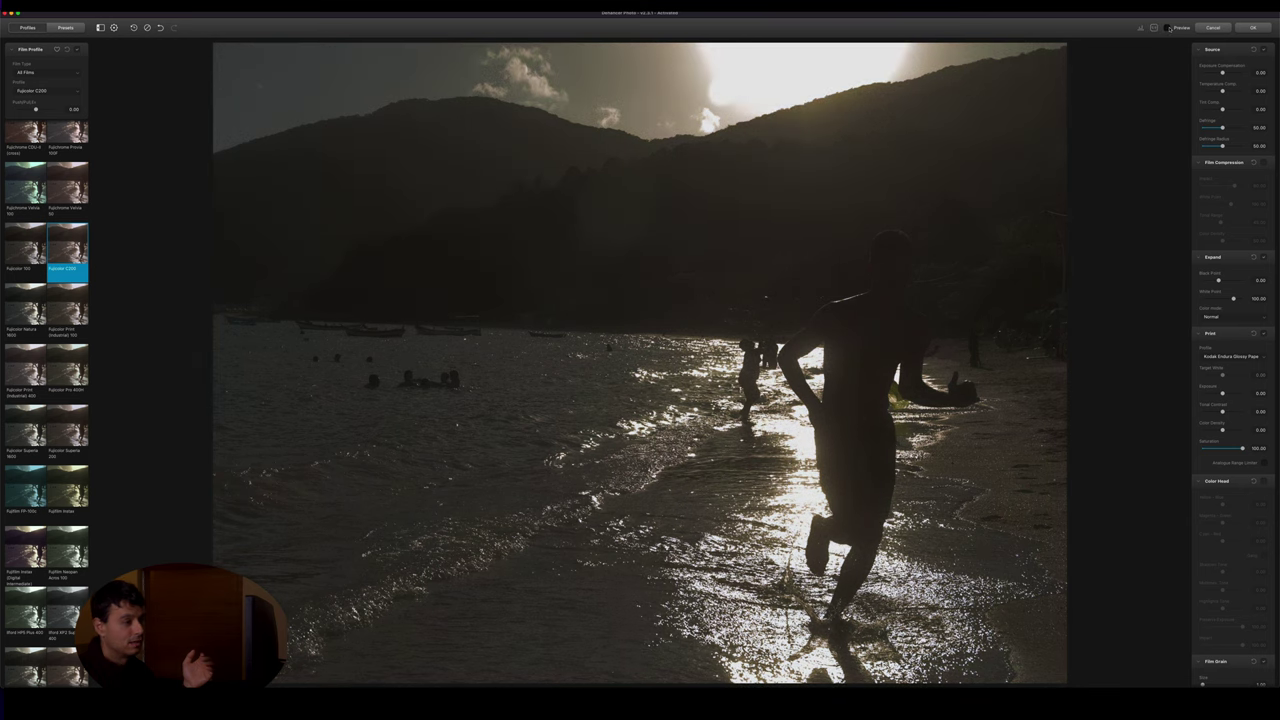
left_click(1168, 28)
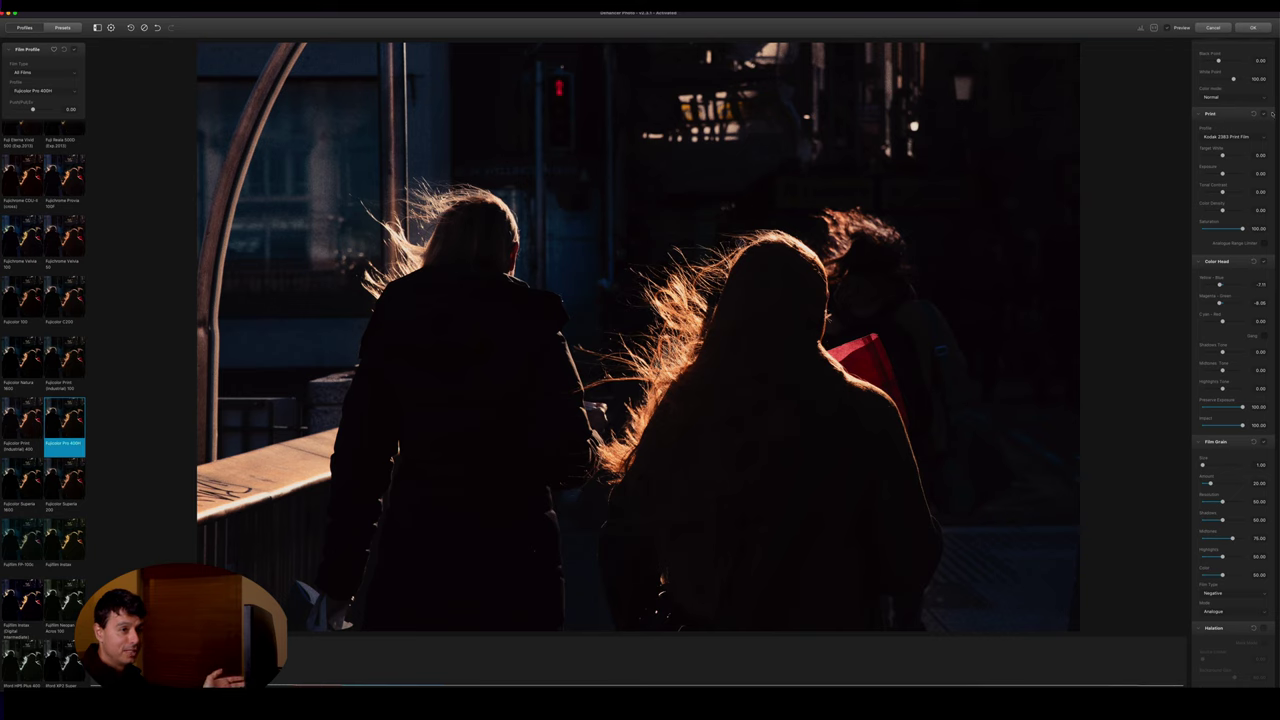
After trying Fujifilm 3513, print on Kodak Endura Glossy Paper and set Magenta–Green to about -13.
left_click(1166, 28)
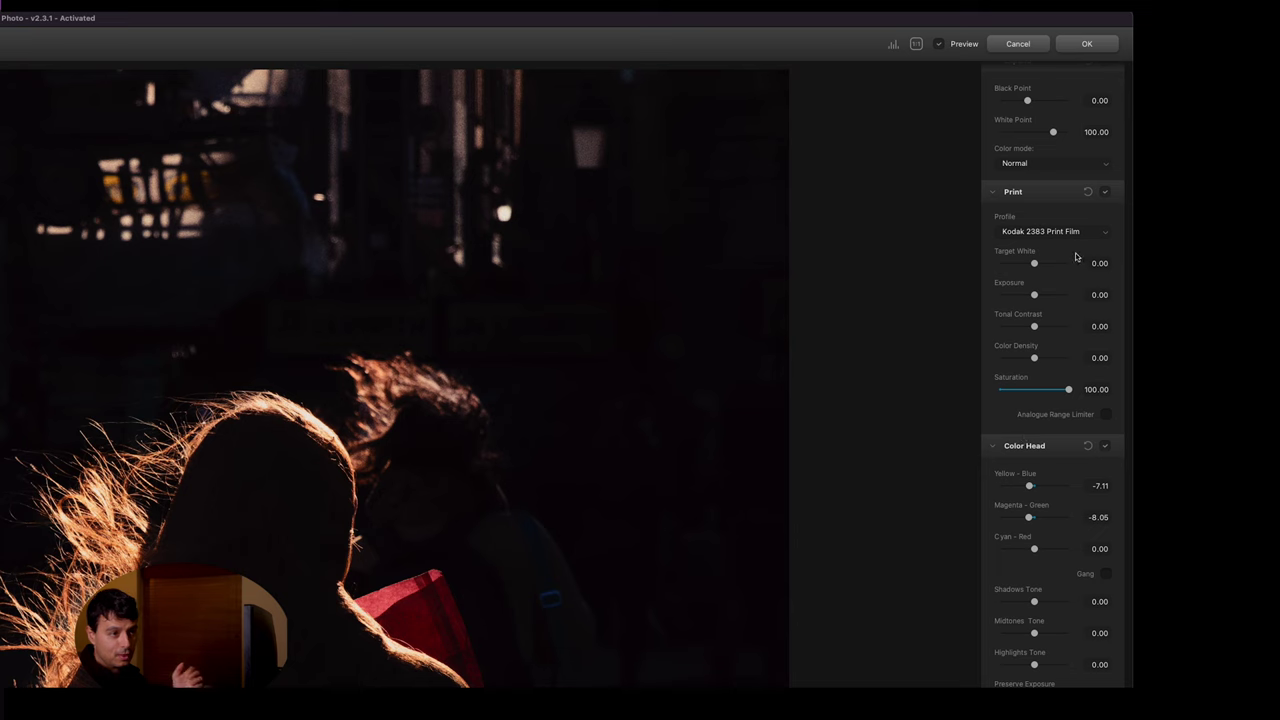
left_click(1092, 232)
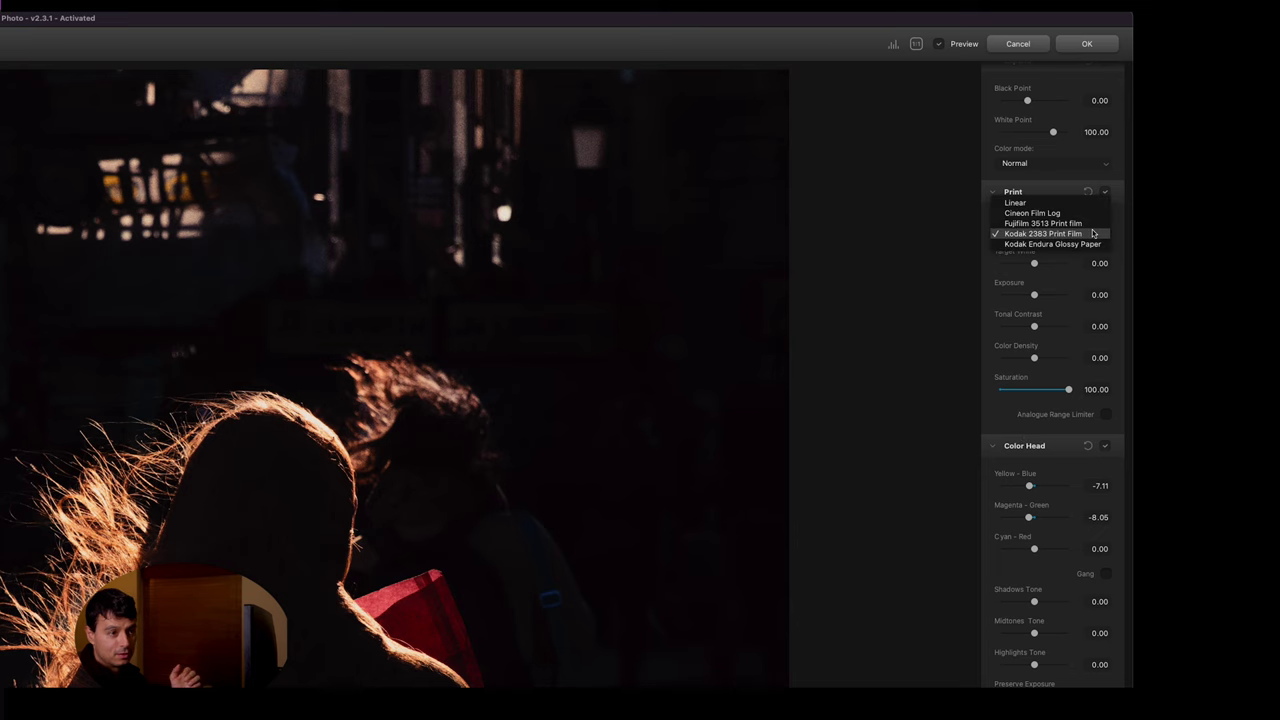
left_click(1078, 223)
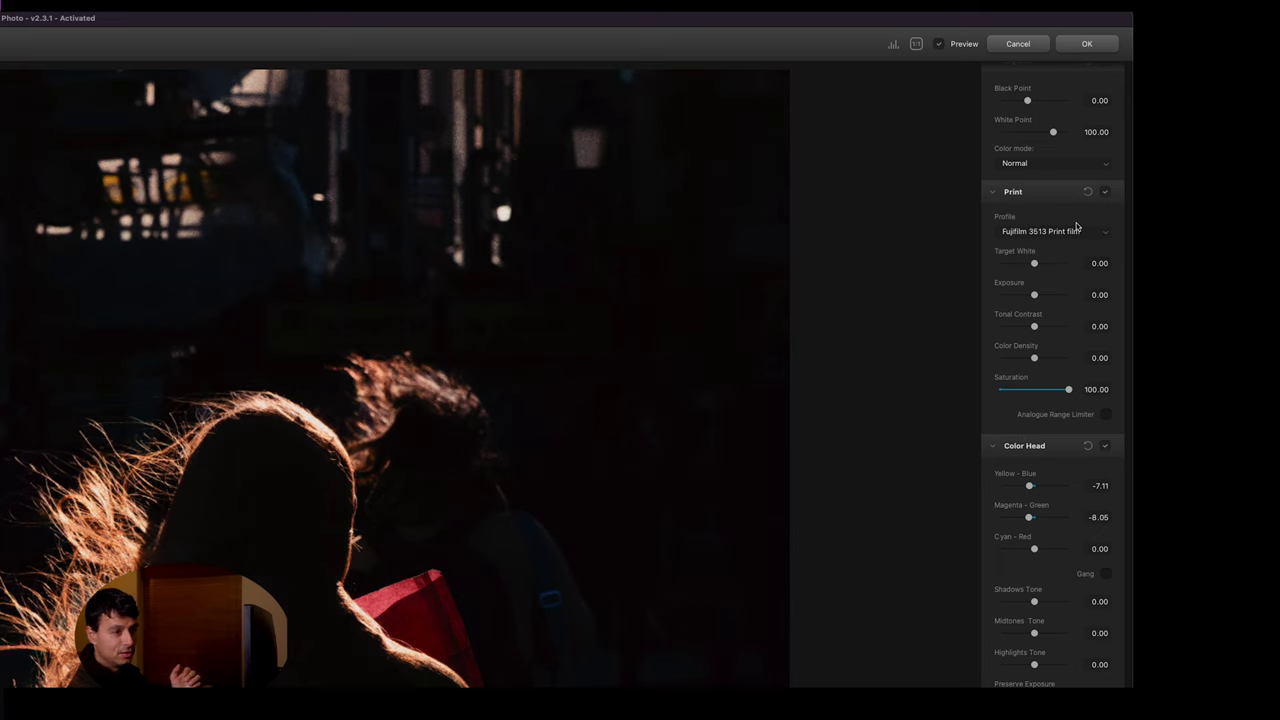
left_click(1077, 230)
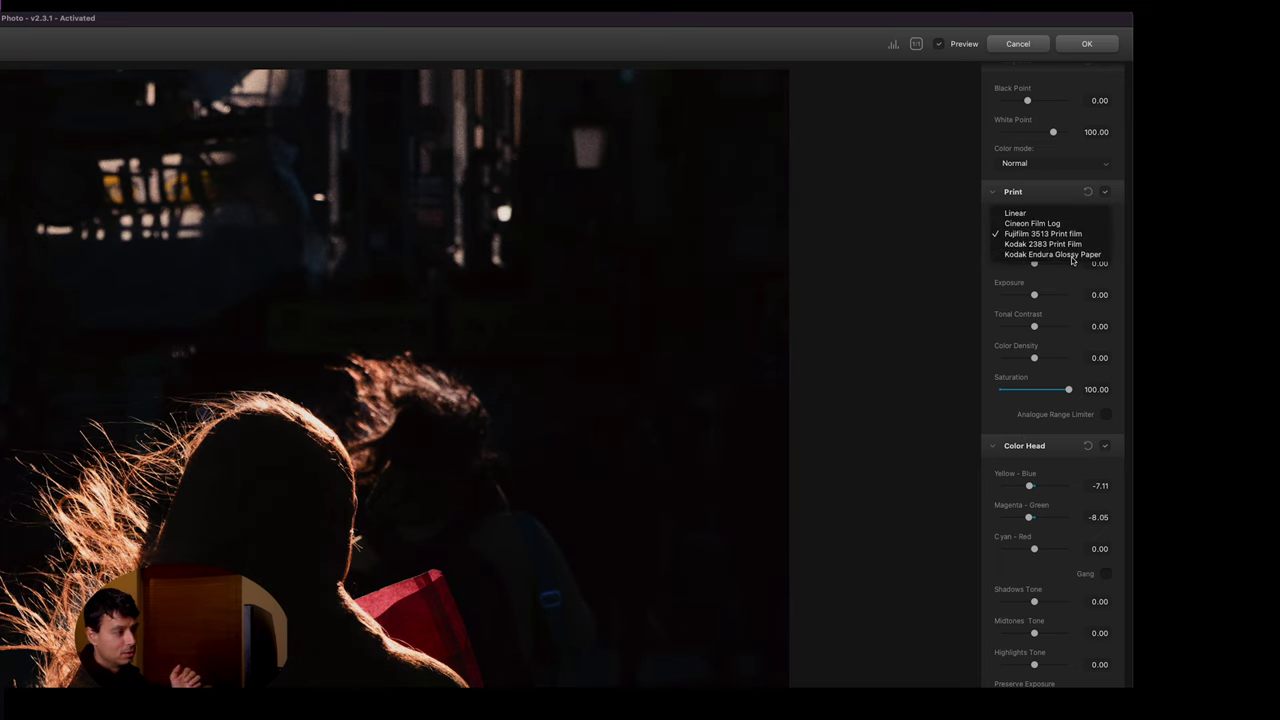
left_click(1072, 255)
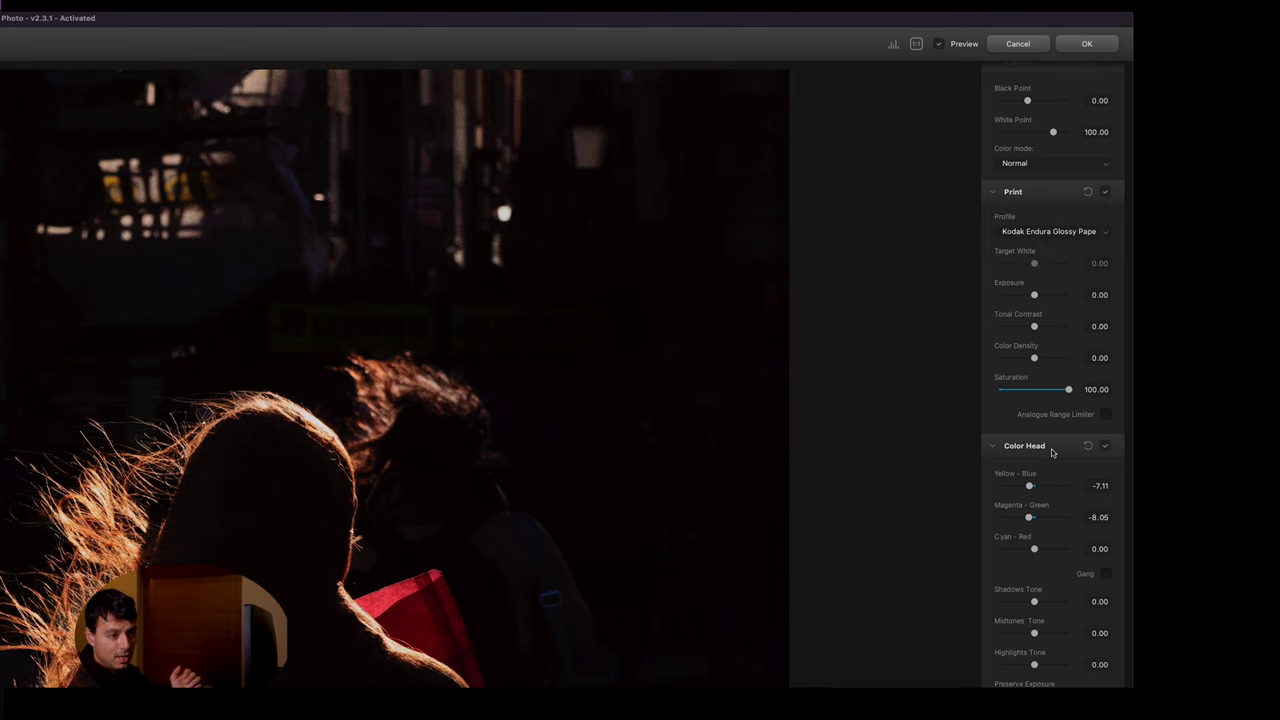
left_click_drag(1035, 517, 1029, 519)
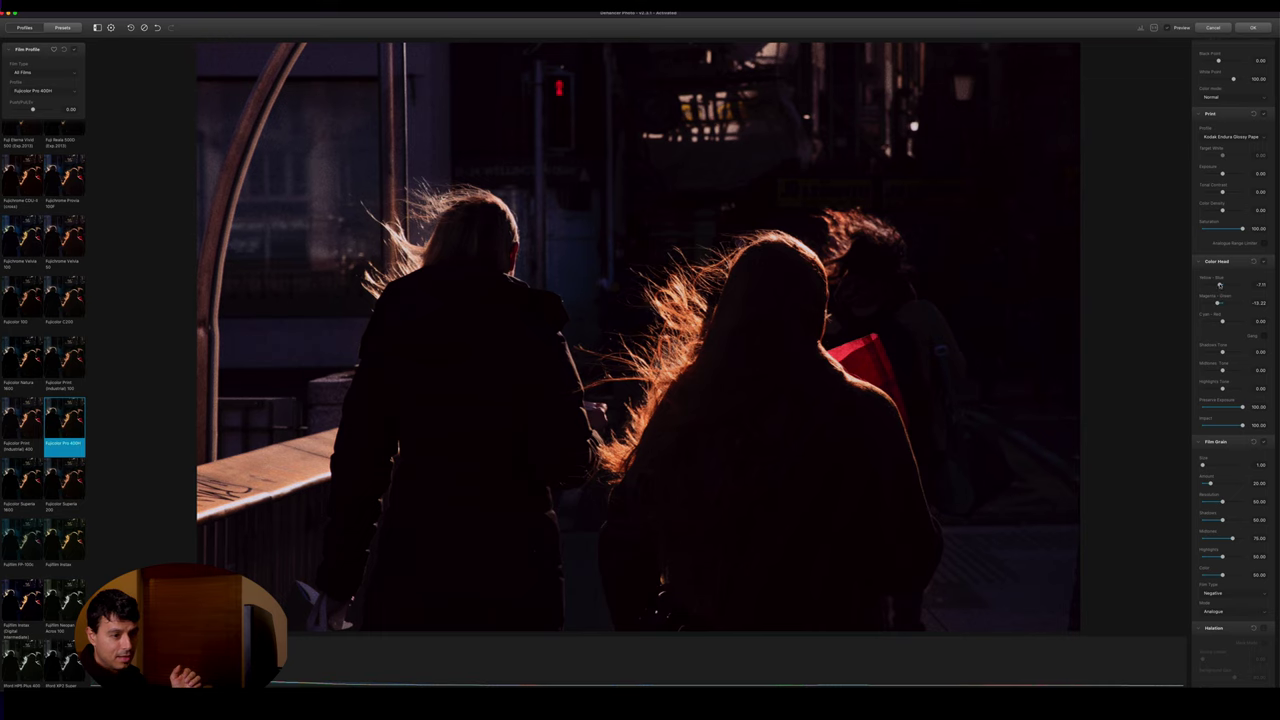
Enable Film Grain and Halation, zoom into the backlit hair, and compare with Preview off and on.
scroll(1251, 444, "down", 5)
scroll(1251, 444, "down", 1)
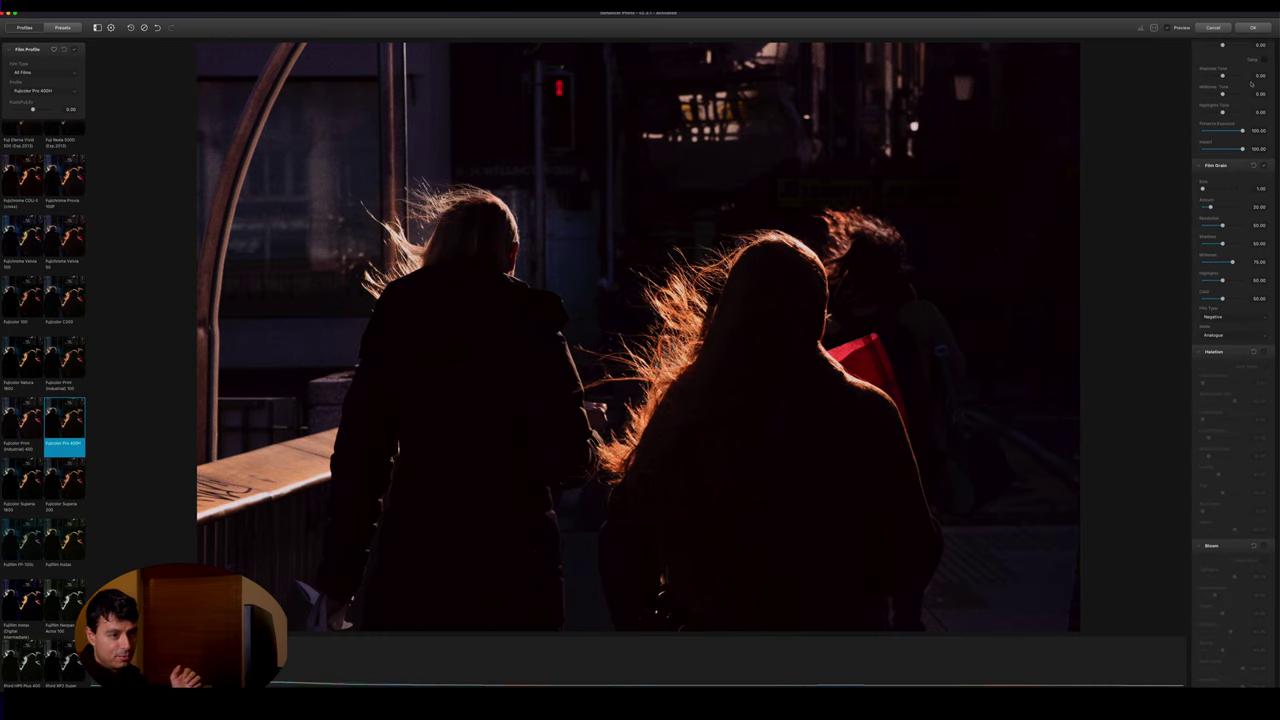
left_click(1263, 166)
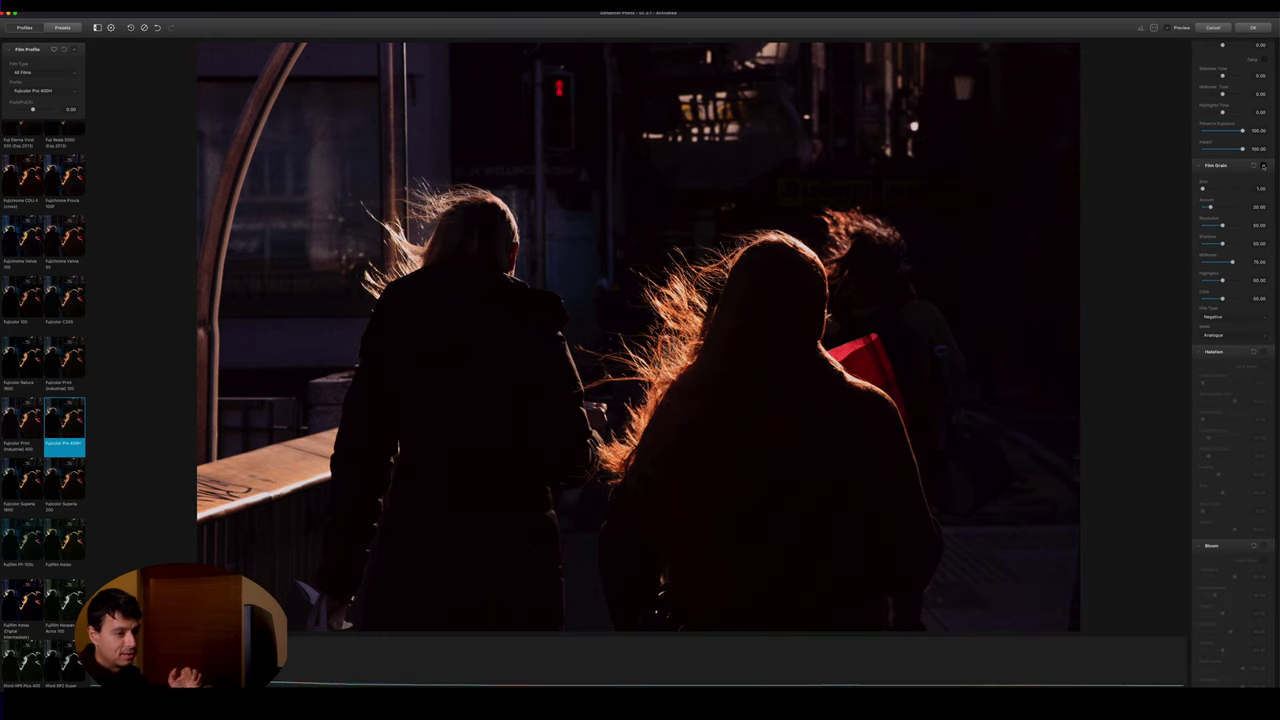
left_click(1263, 352)
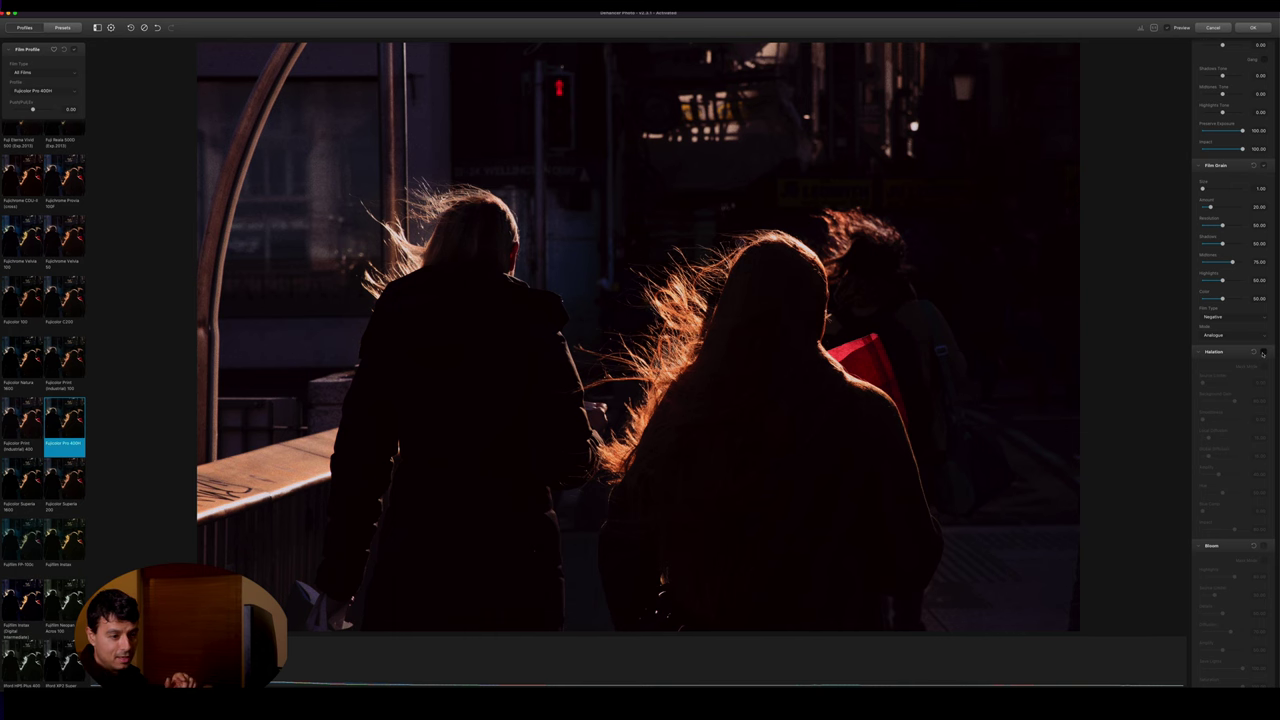
left_click(630, 320)
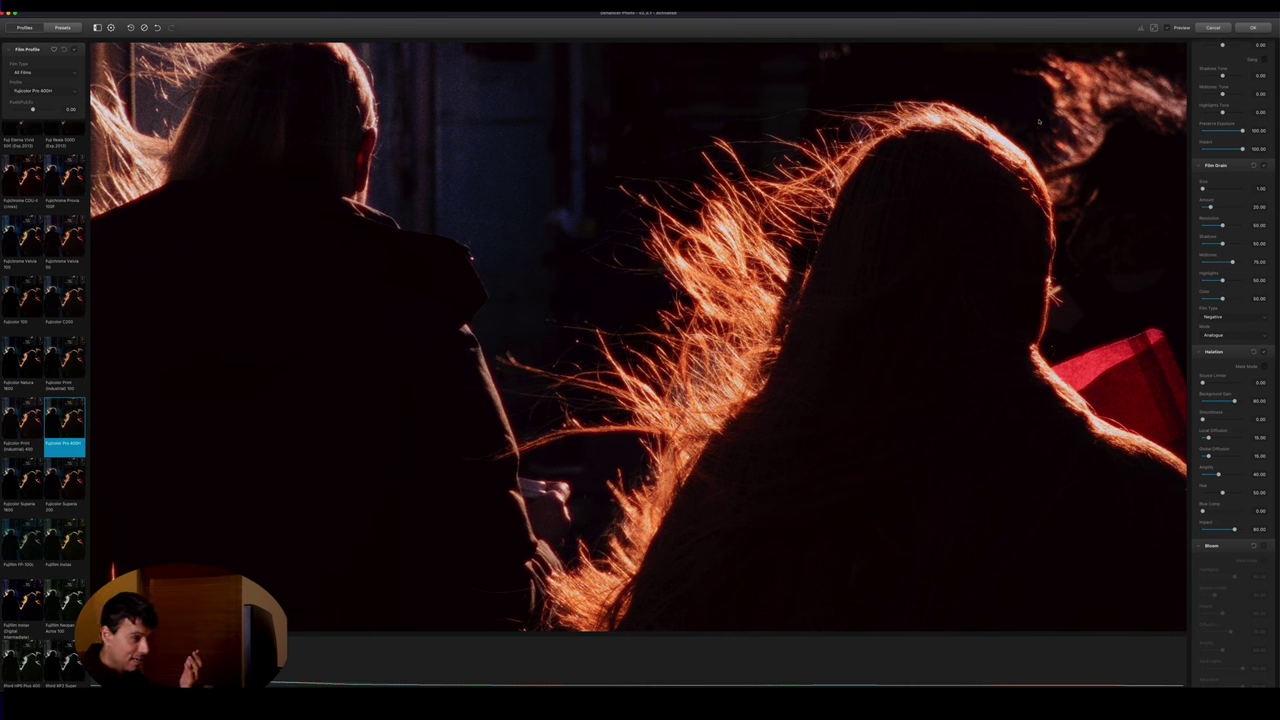
left_click(1166, 28)
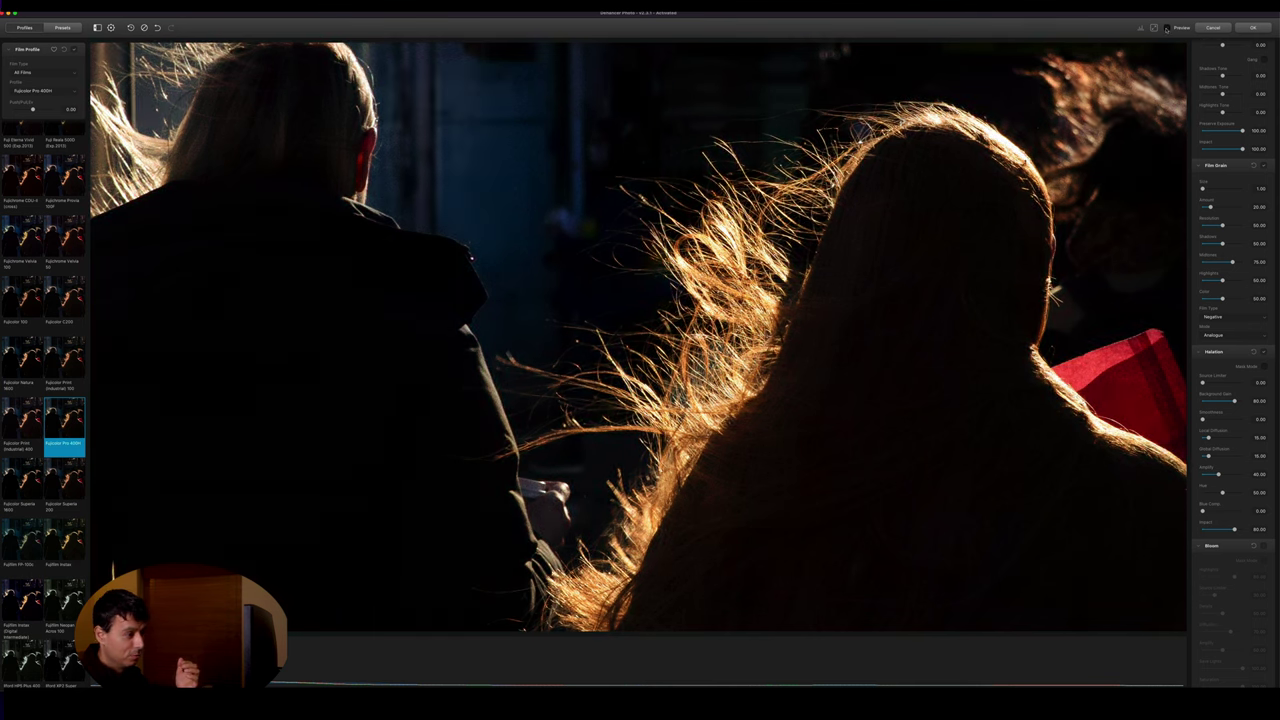
left_click(1166, 28)
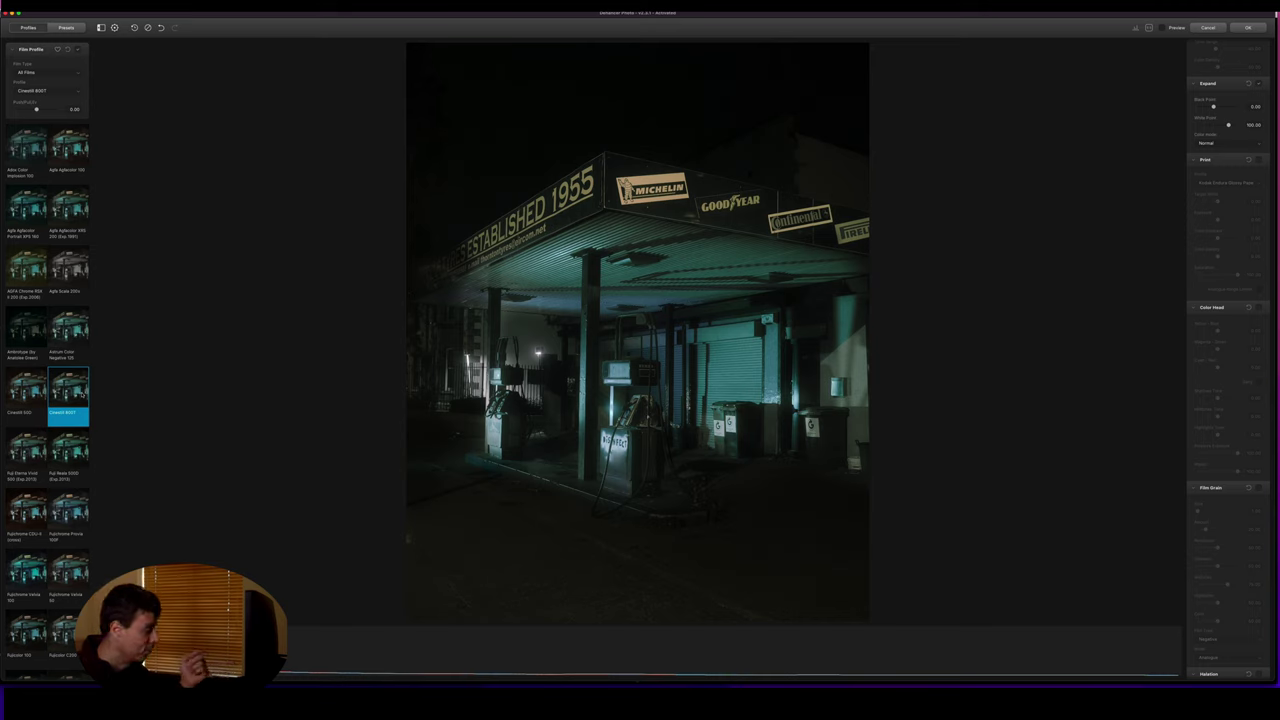
Enable Color Head with Yellow-Blue -6.59 and Magenta-Green 7.86, comparing against the original.
scroll(1234, 252, "down", 2)
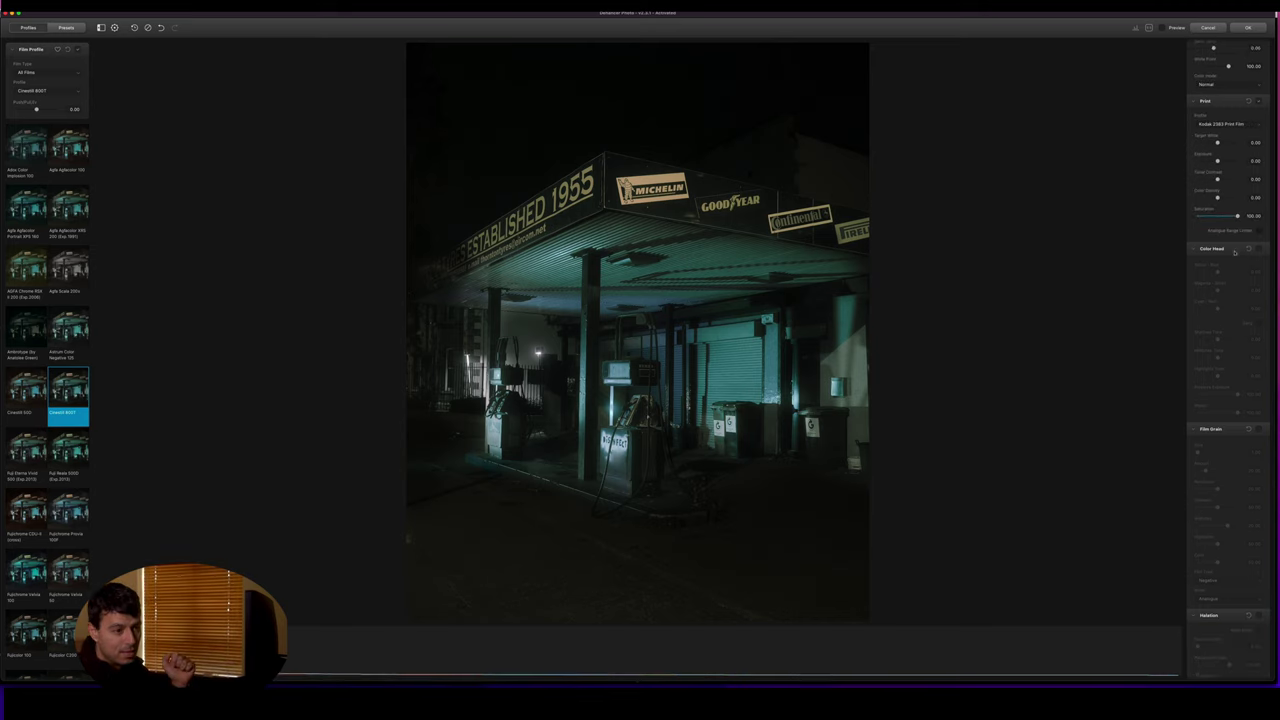
scroll(1234, 252, "down", 1)
left_click(1259, 233)
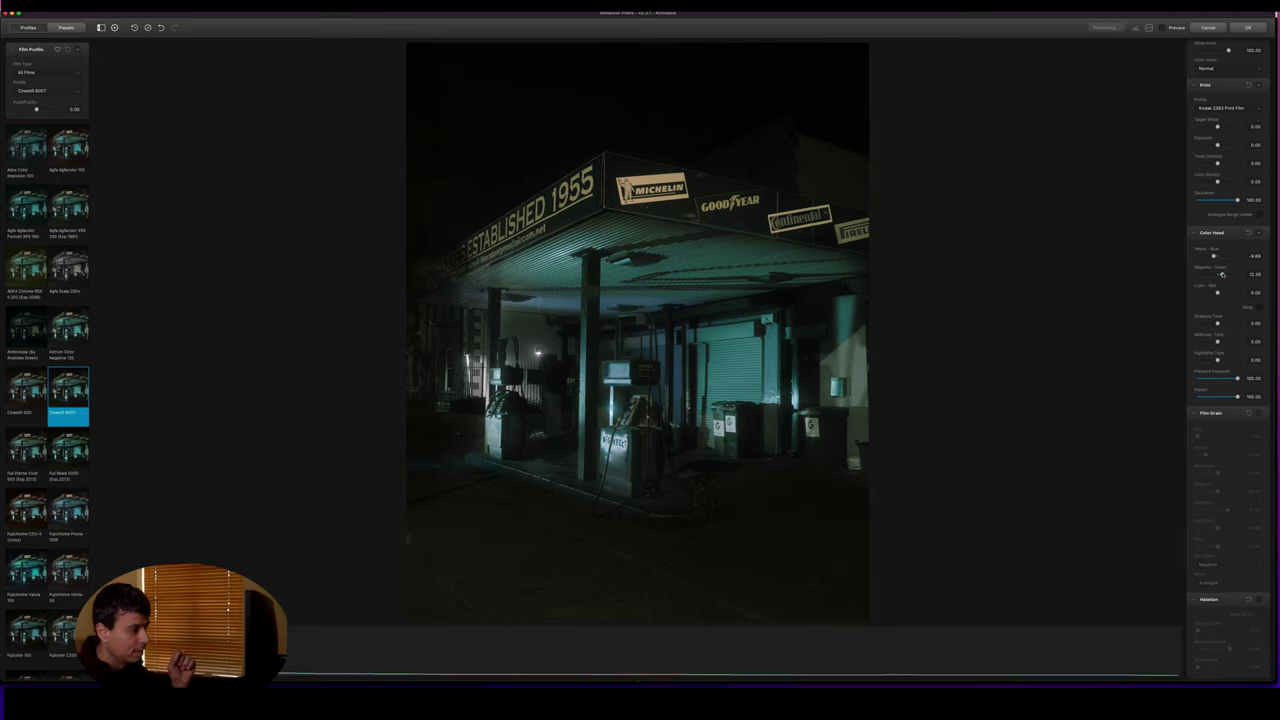
left_click(1163, 29)
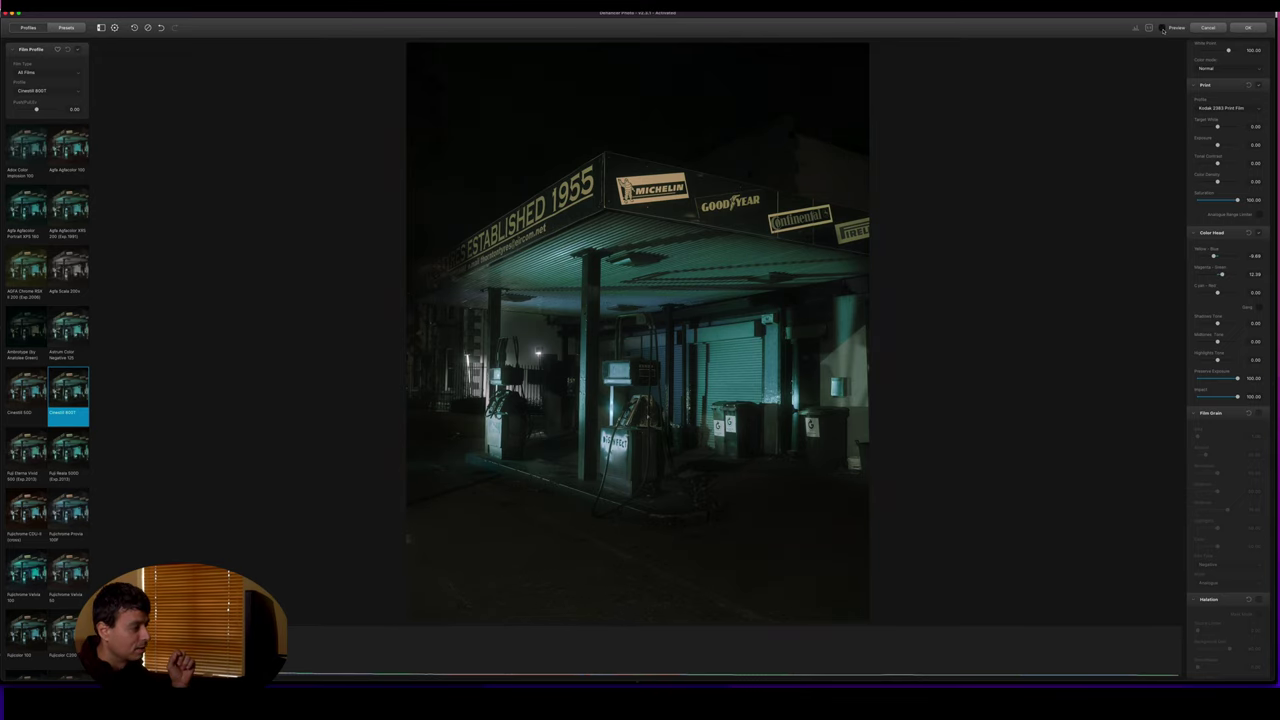
left_click(1163, 29)
left_click(1163, 29)
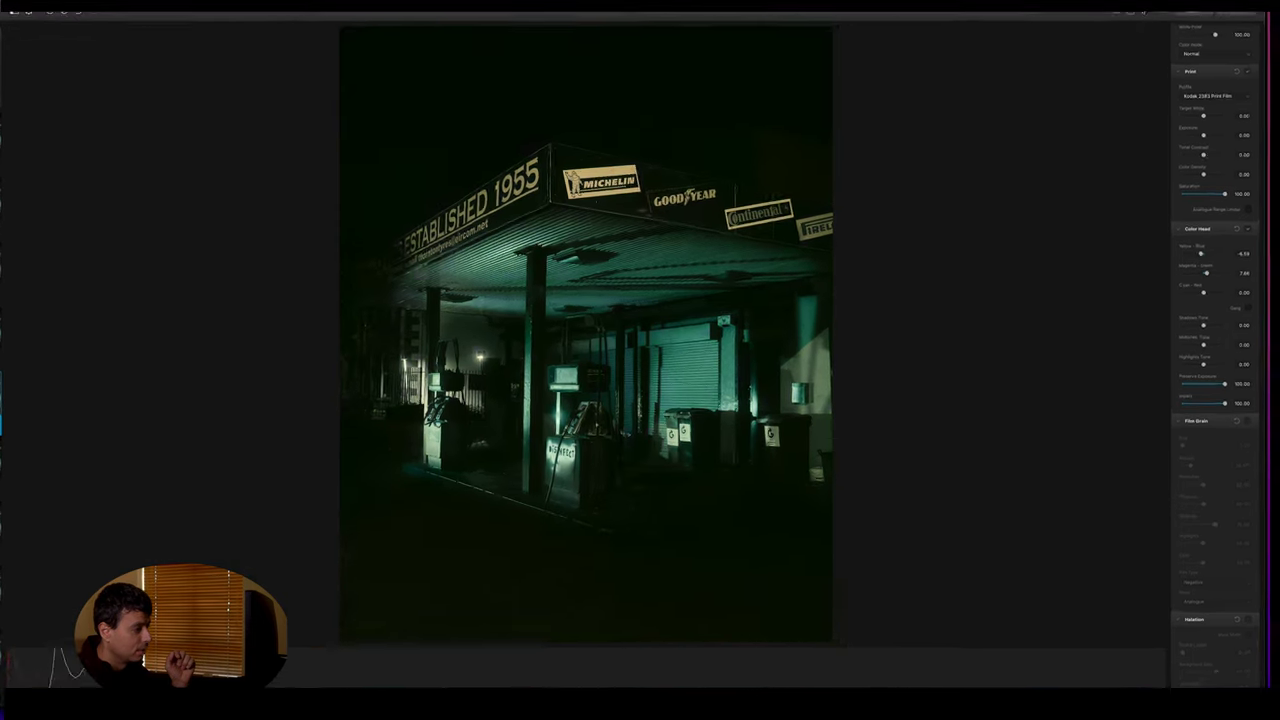
Enable Halation, raising Source Limiter to about 18 and strengthening Amplify.
scroll(1086, 200, "down", 3)
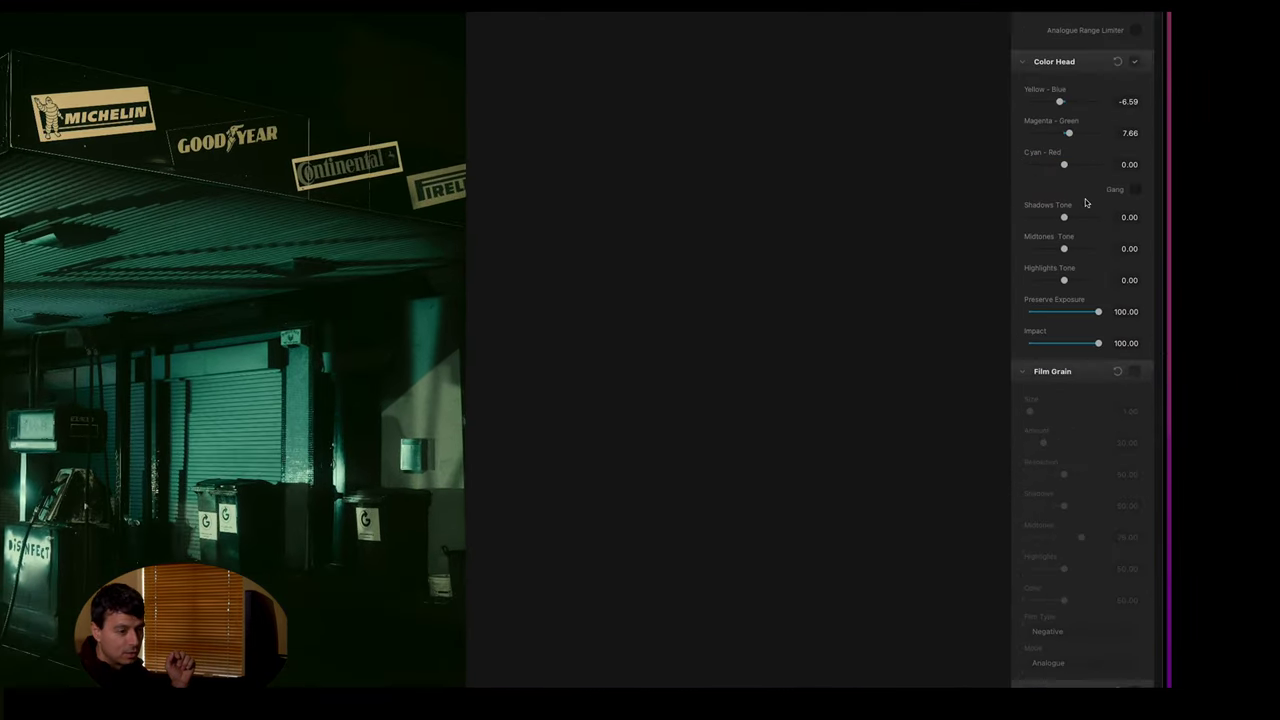
scroll(1078, 197, "down", 3)
scroll(1097, 343, "down", 3)
left_click(1126, 318)
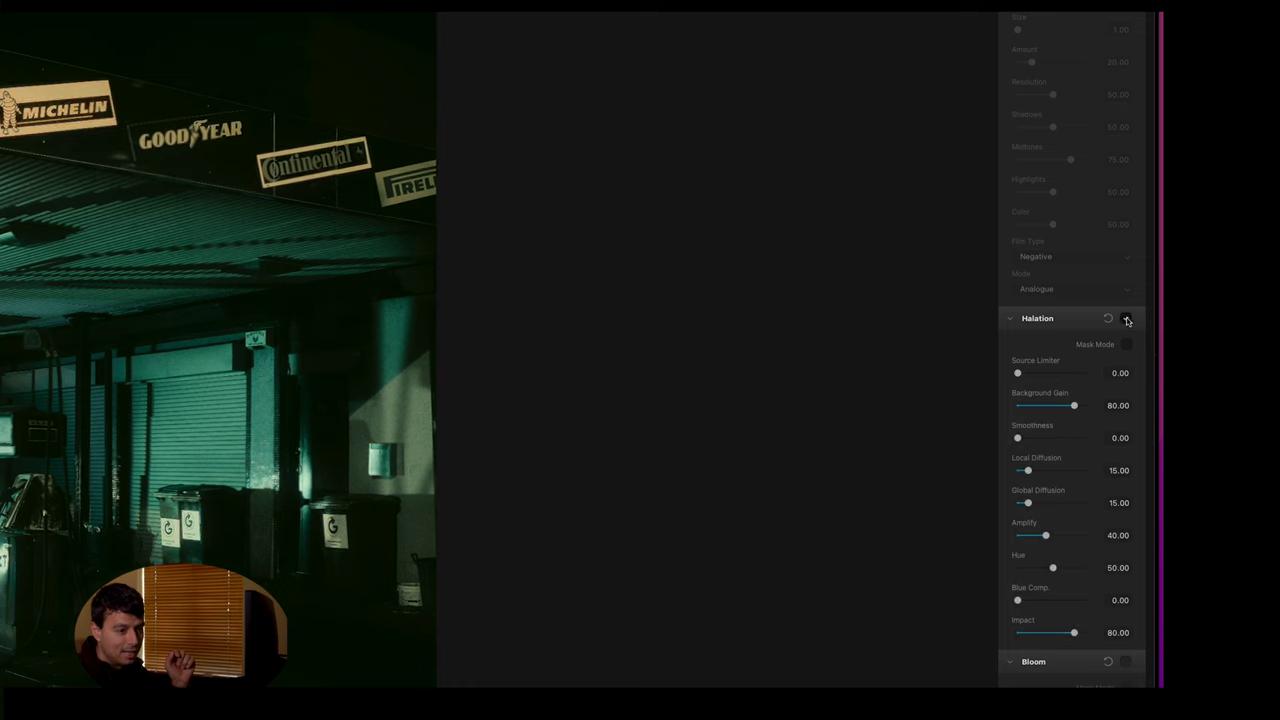
left_click_drag(1018, 374, 1031, 374)
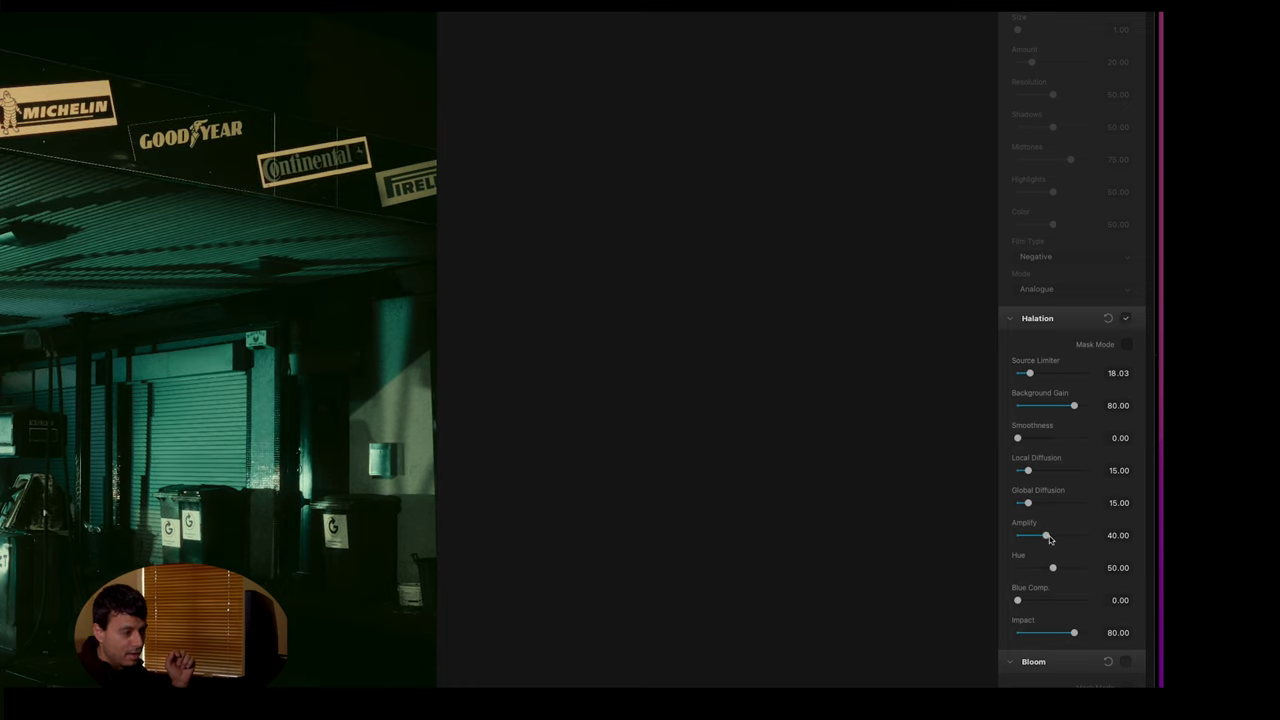
left_click_drag(1048, 538, 1064, 536)
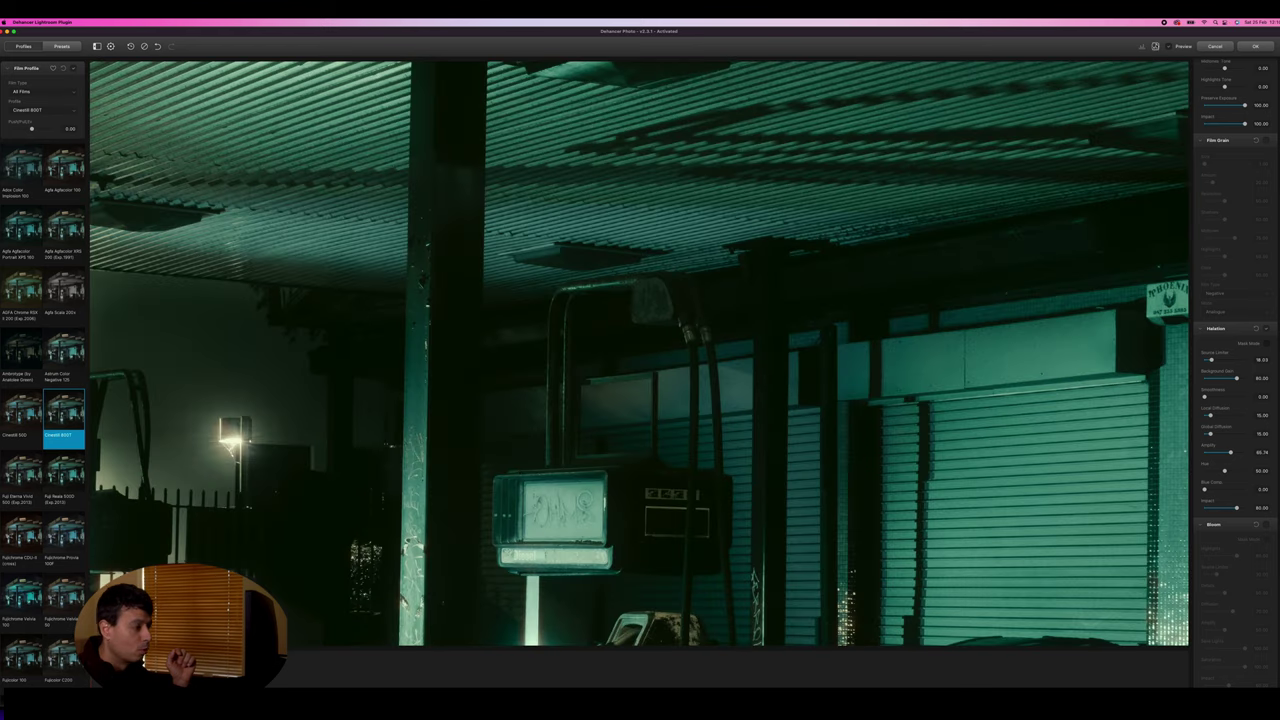
Zoom to 100% on the fuel pumps and enable Bloom, Source Limiter about 43 and Amplify slightly raised.
left_click(1156, 46)
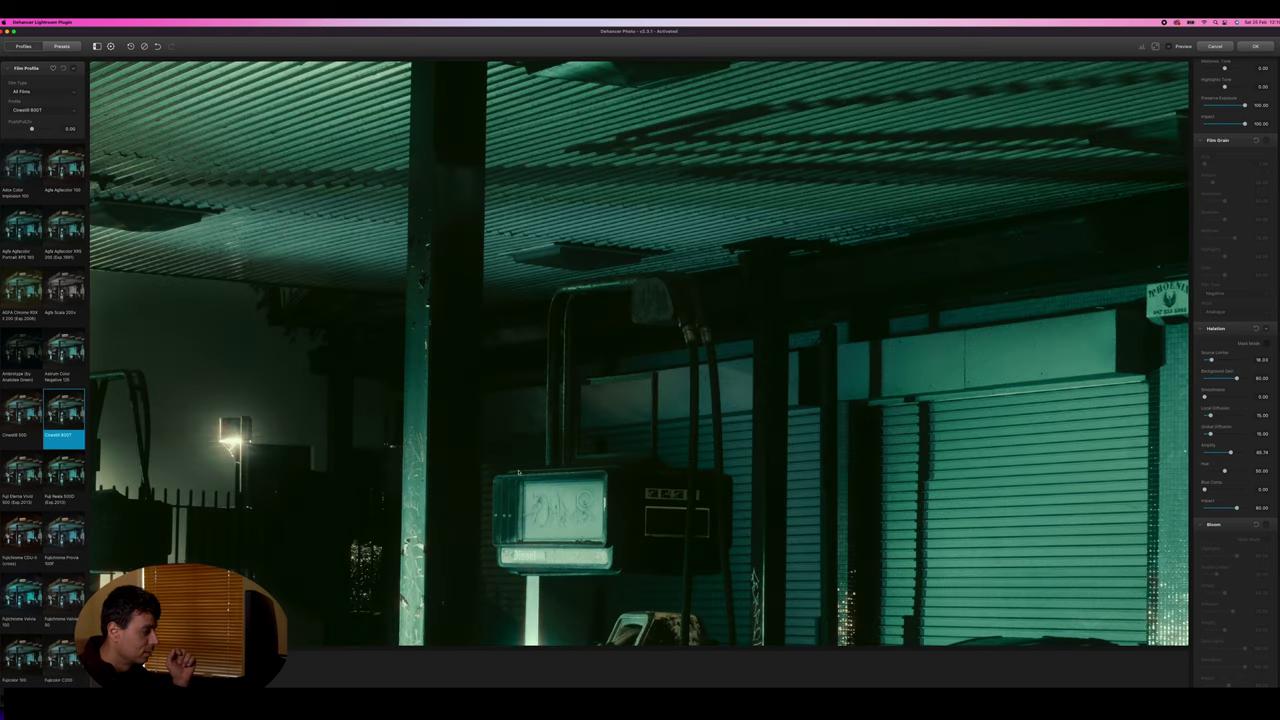
left_click_drag(517, 471, 654, 327)
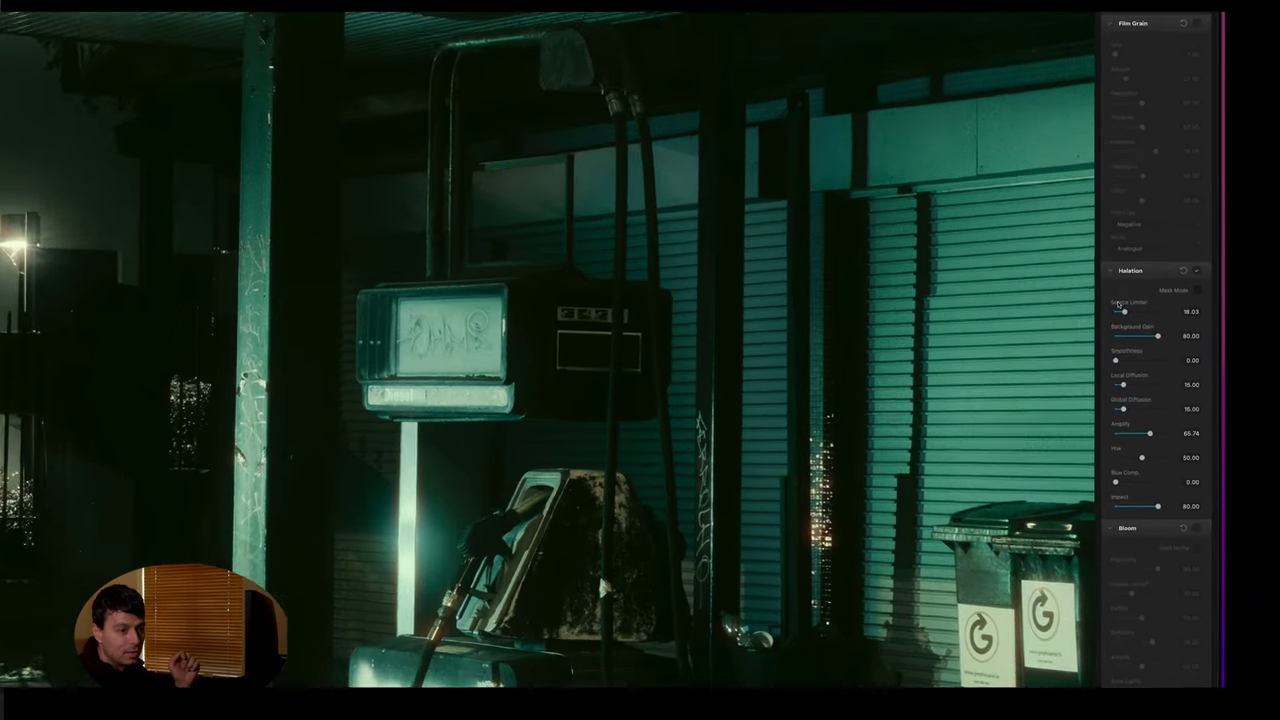
scroll(1118, 304, "down", 3)
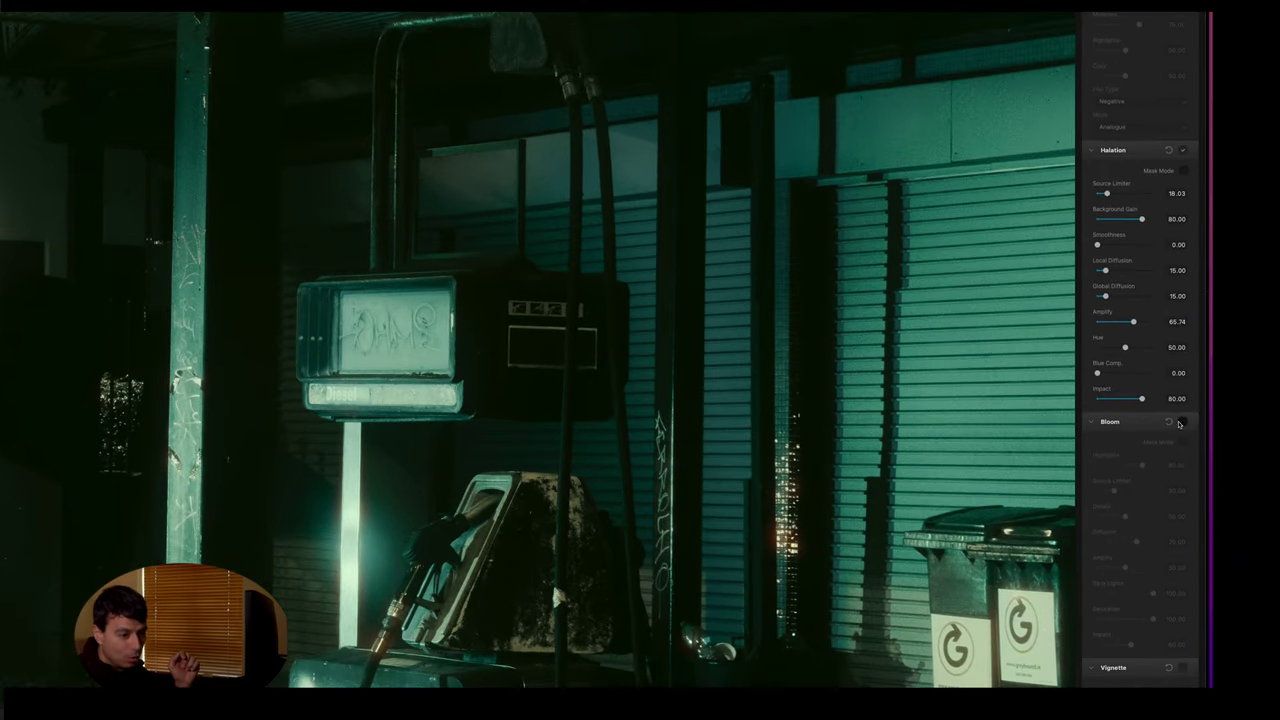
left_click(1182, 422)
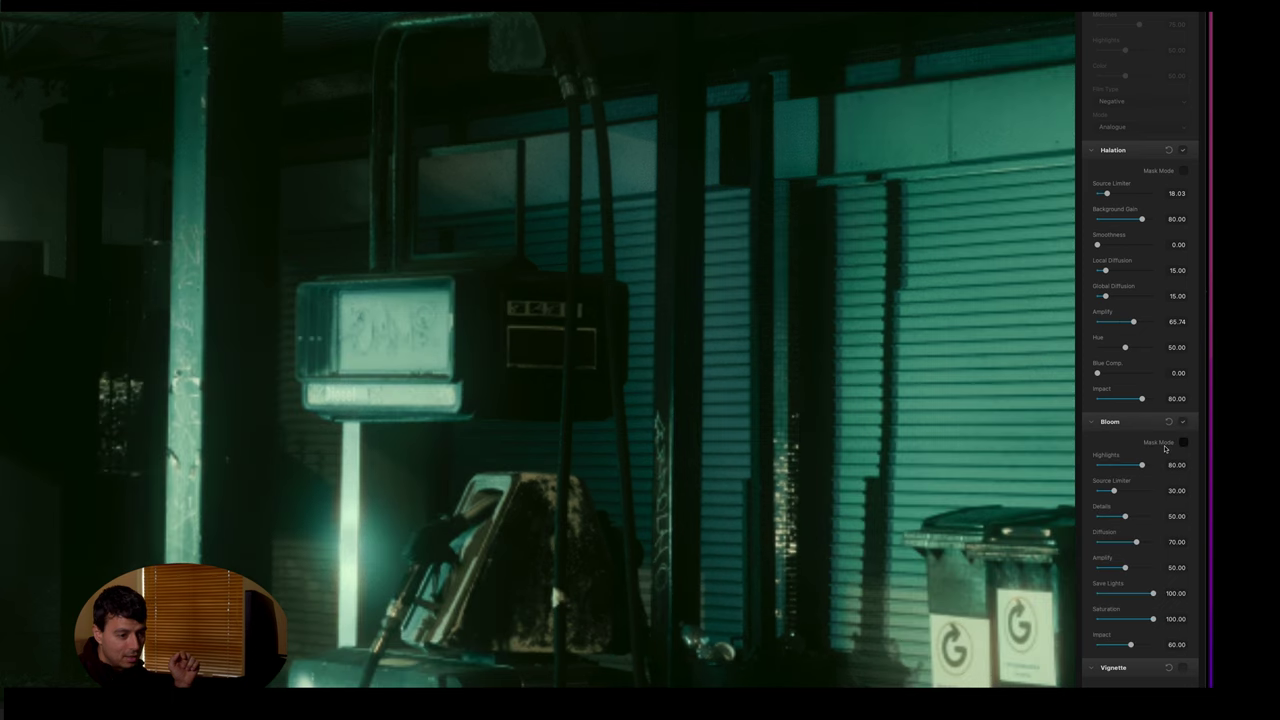
left_click_drag(1126, 567, 1131, 567)
left_click_drag(1114, 490, 1121, 490)
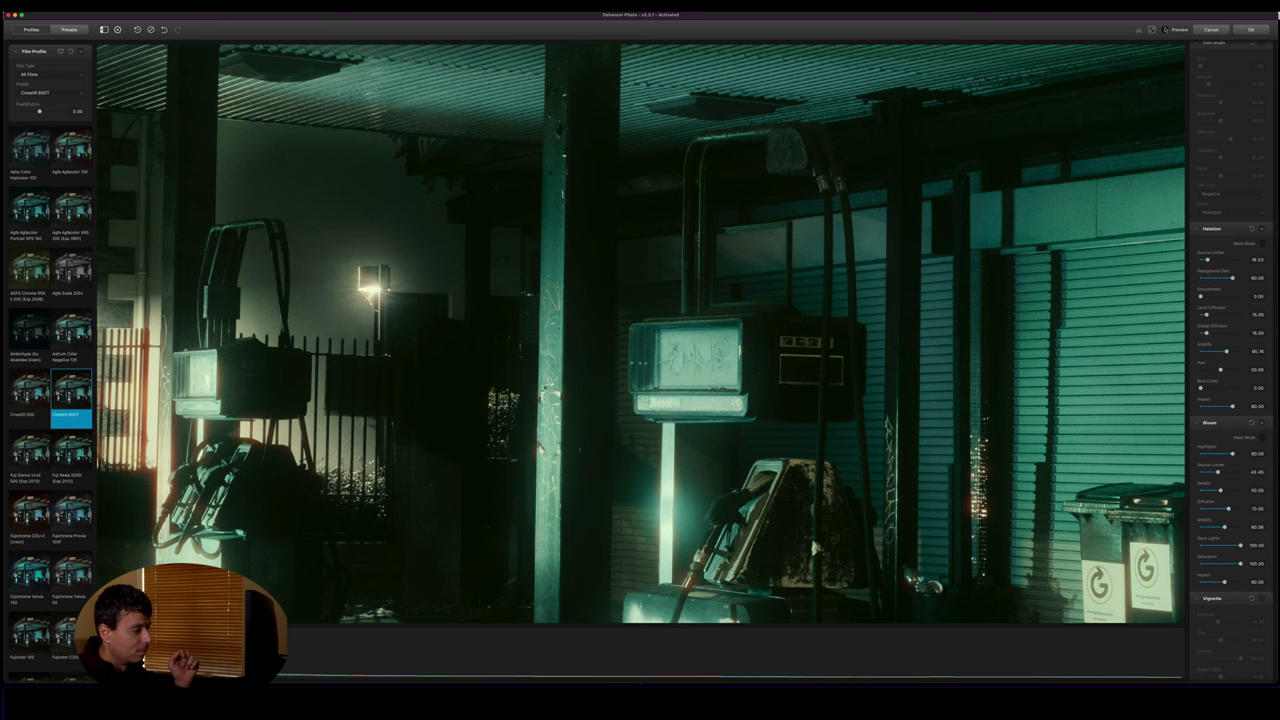
Compare the halation and bloom glow against the unprocessed photo.
scroll(1236, 302, "down", 1)
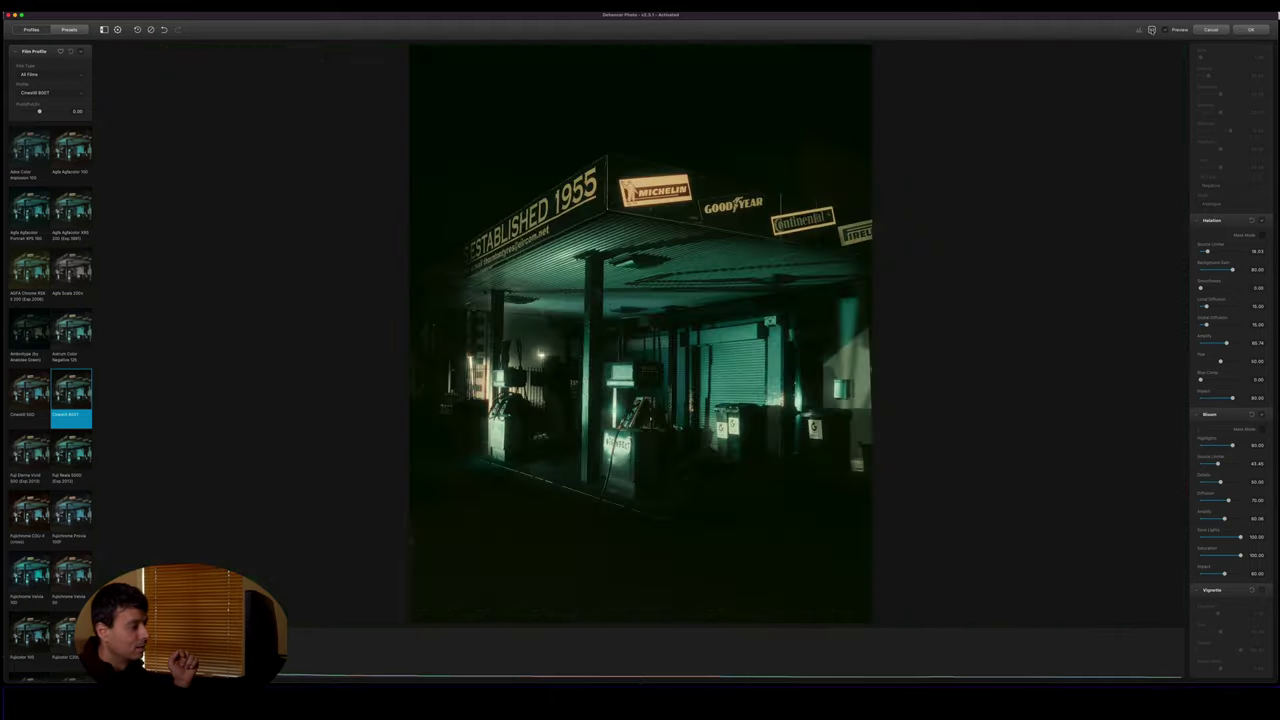
left_click(1165, 29)
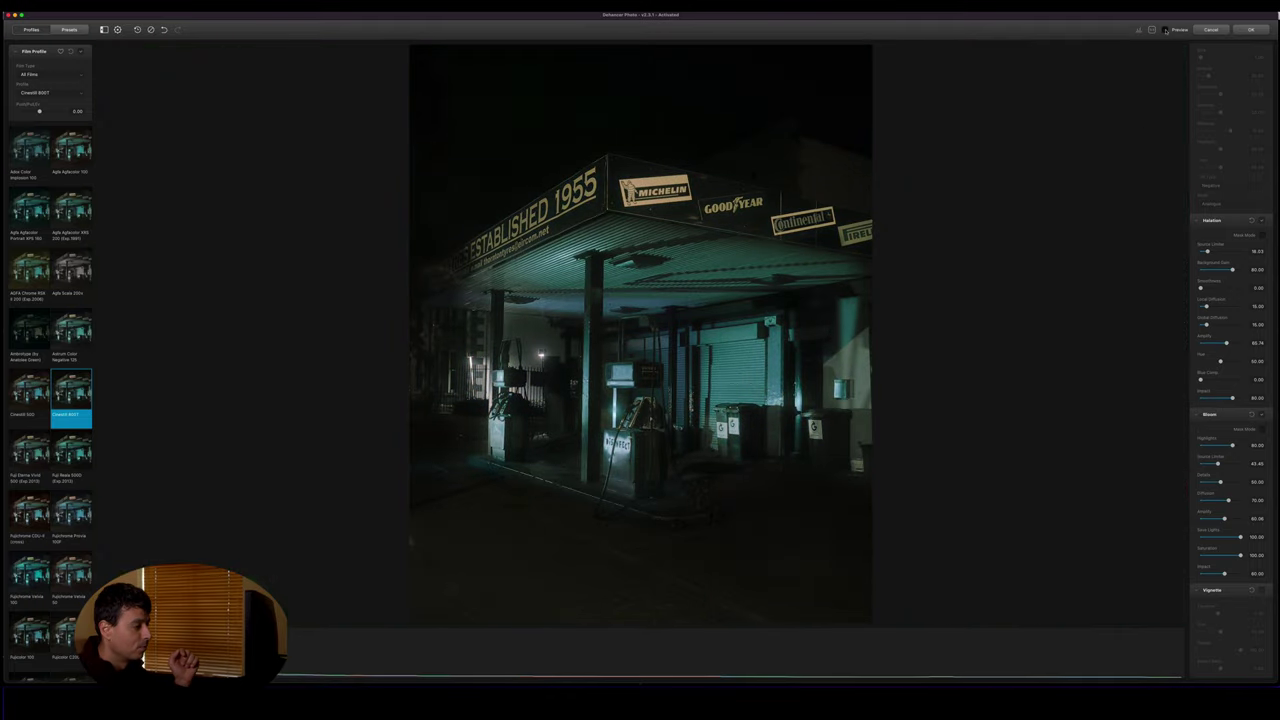
left_click(1165, 29)
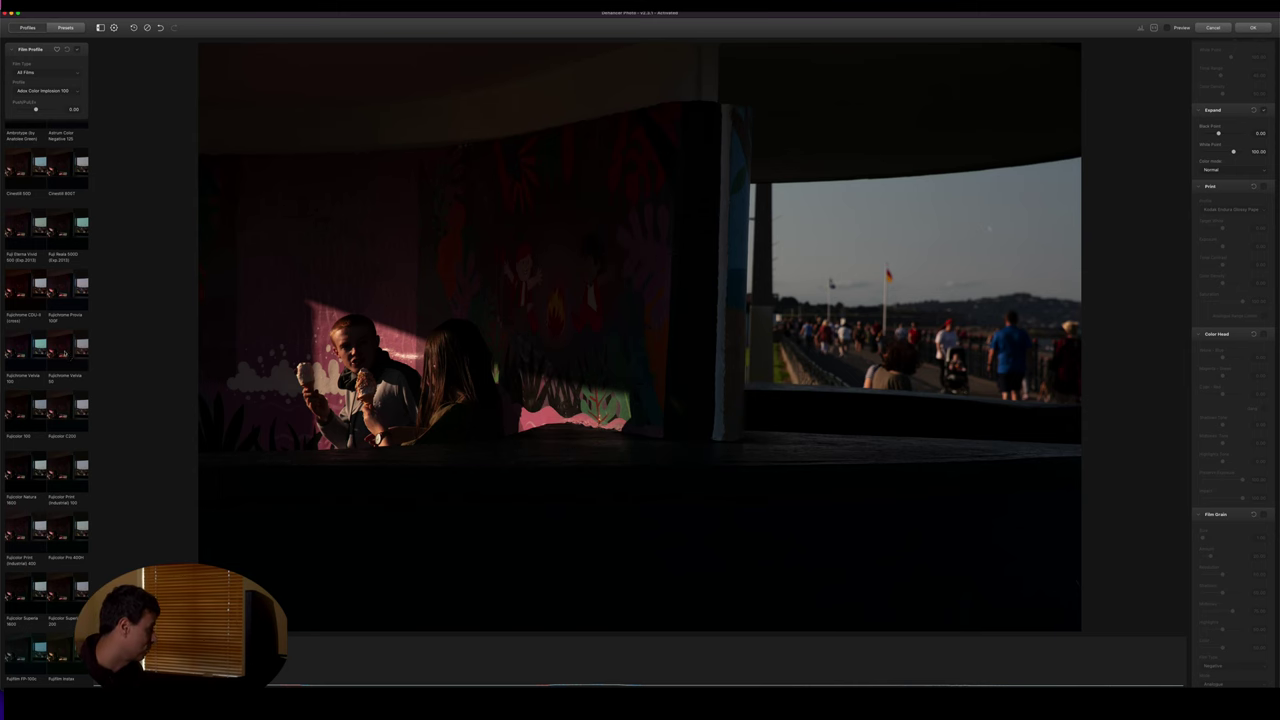
Apply Fujichrome Velvia 50, compare with the original, then enable Print with Kodak 2383 Print Film.
left_click(67, 355)
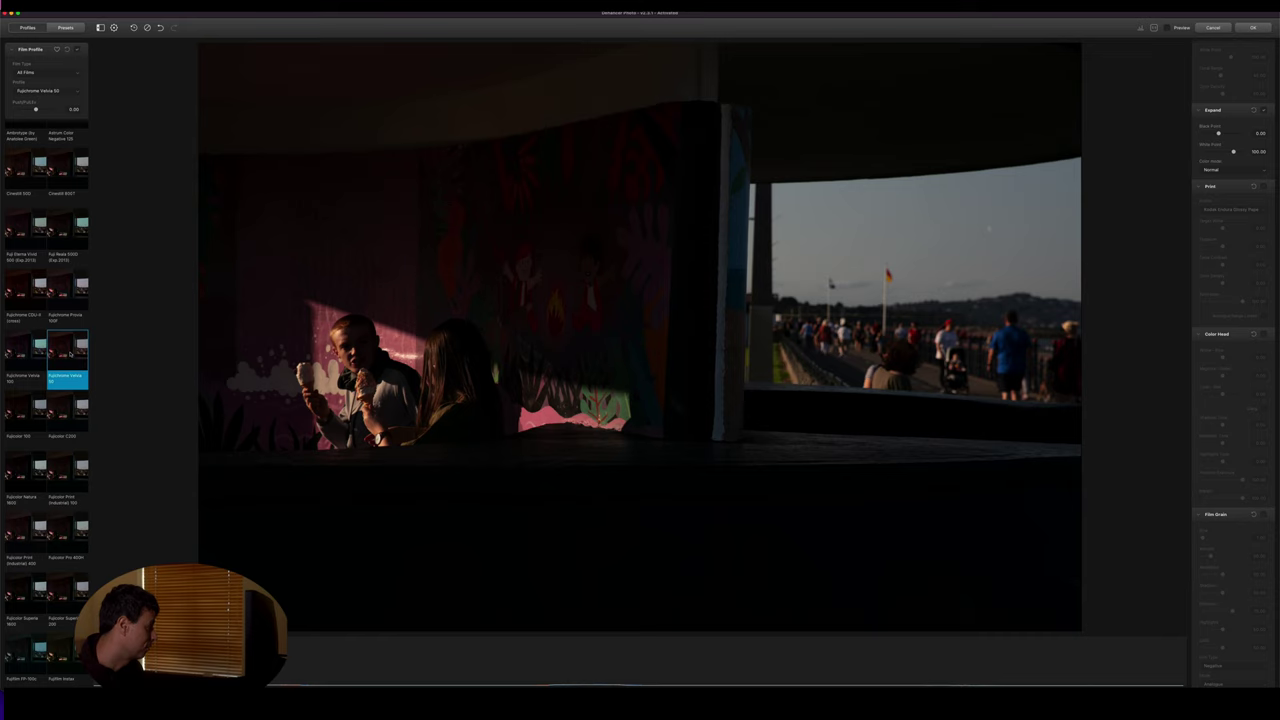
left_click(1168, 28)
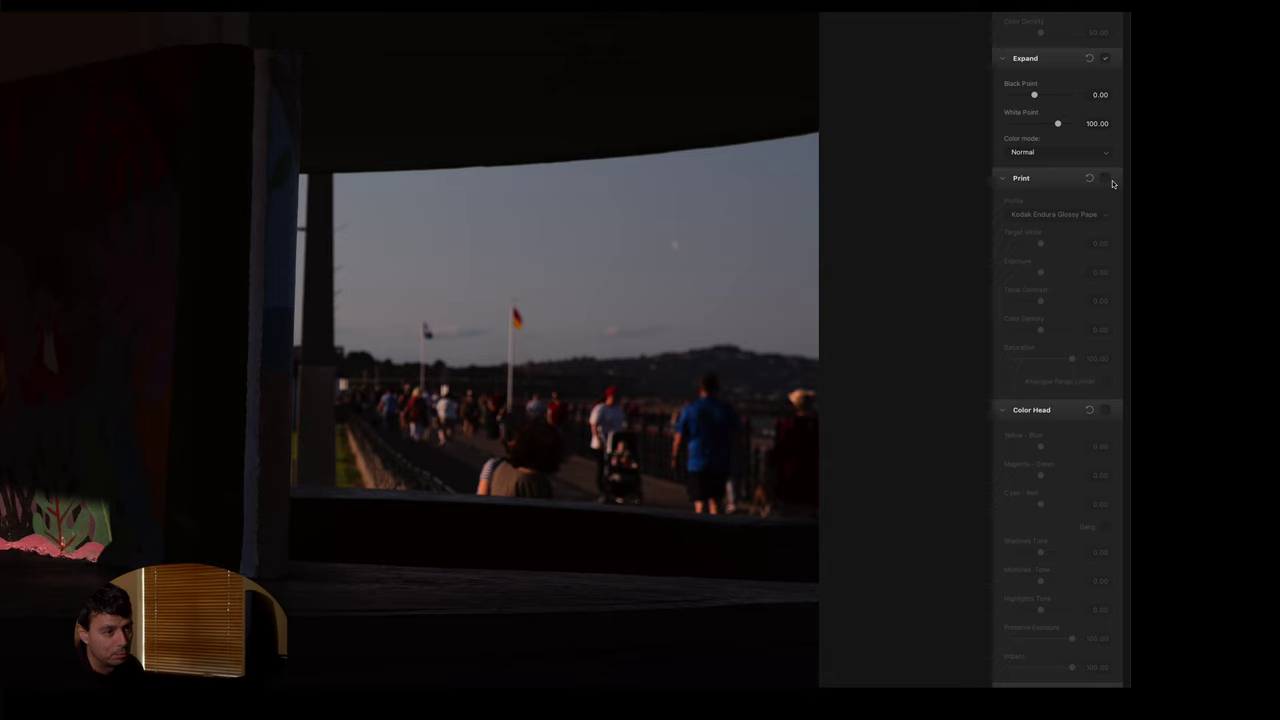
left_click(1114, 179)
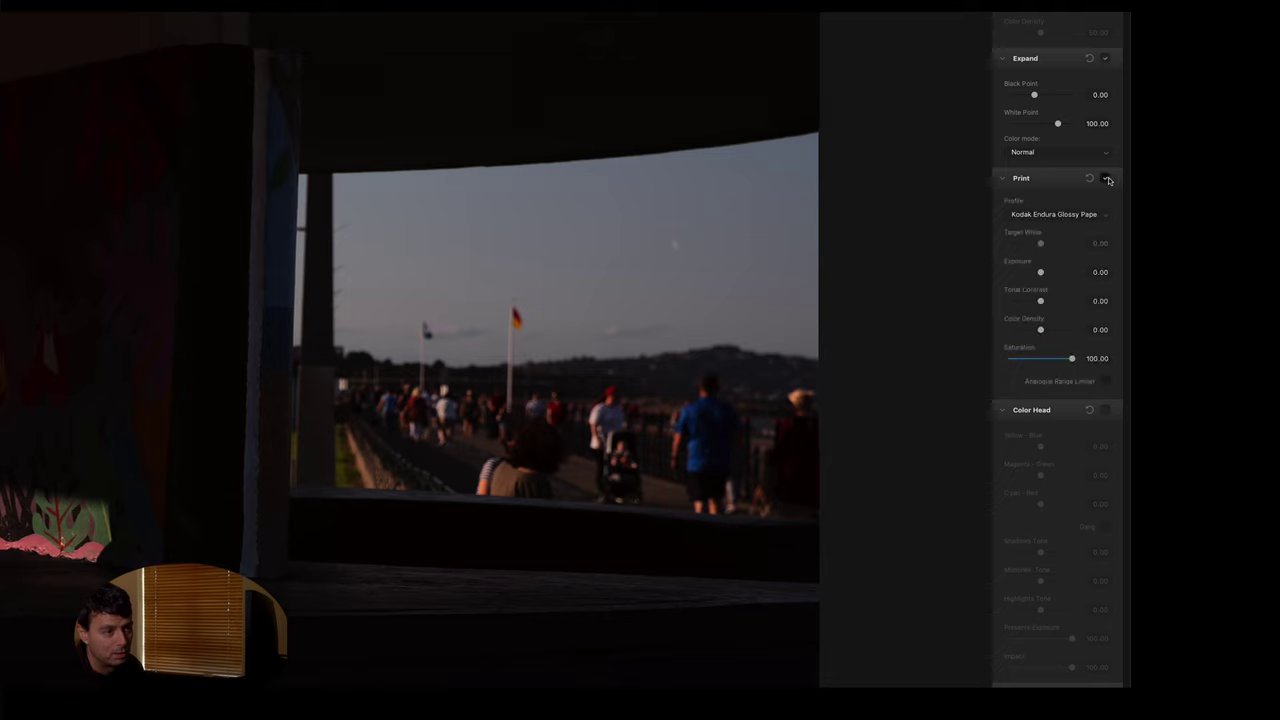
left_click(1054, 218)
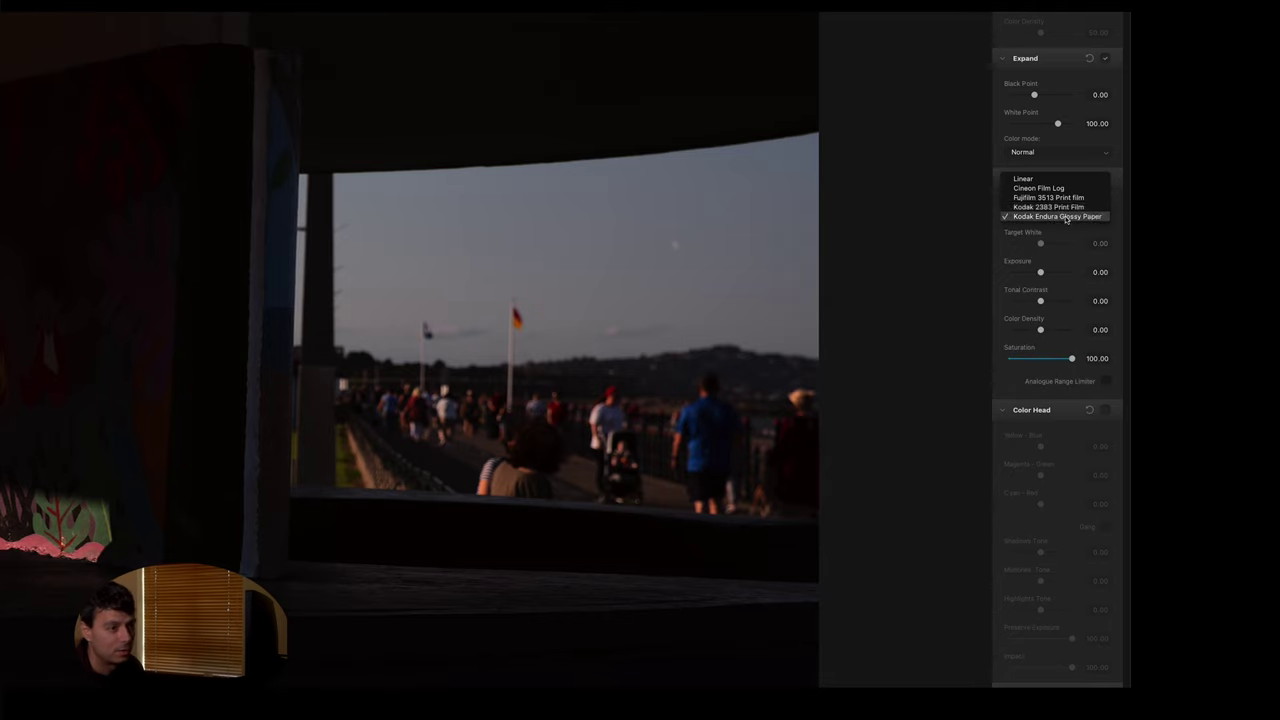
left_click(1062, 207)
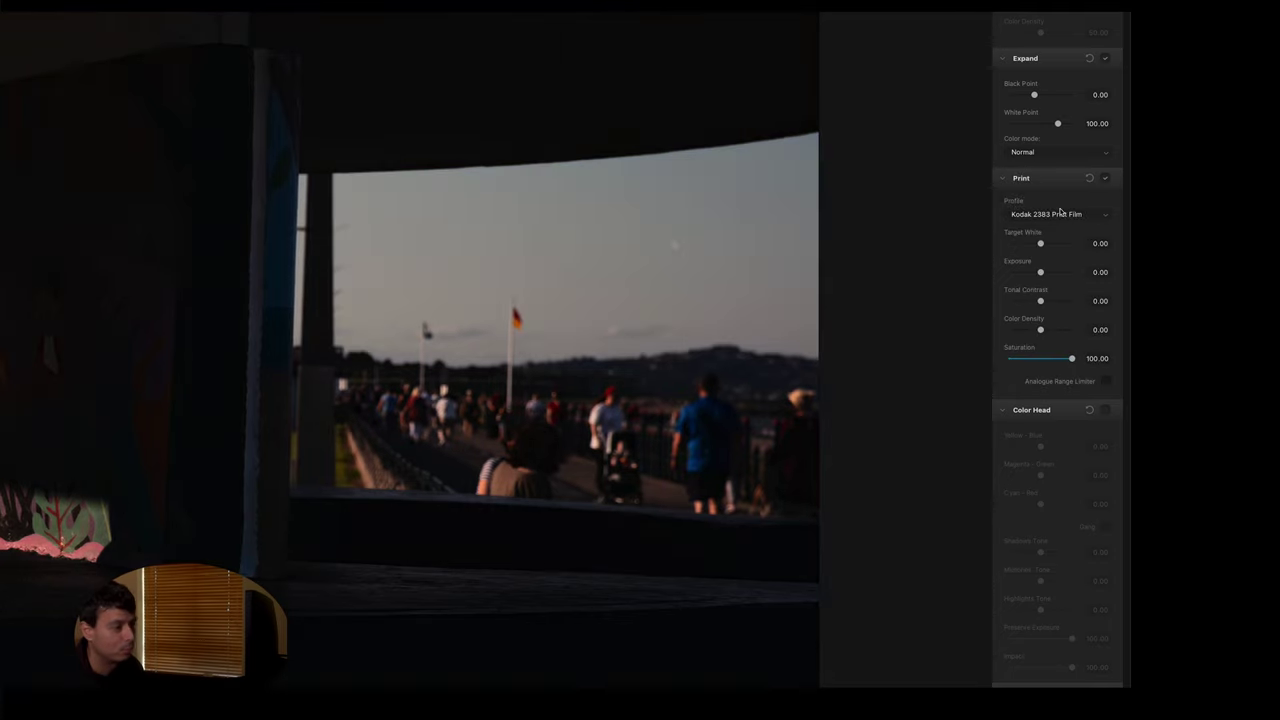
Enable Color Head: Magenta–Green to about -8, Yellow-Blue nudged, Cyan–Red eased; then view the original.
scroll(1060, 305, "down", 2)
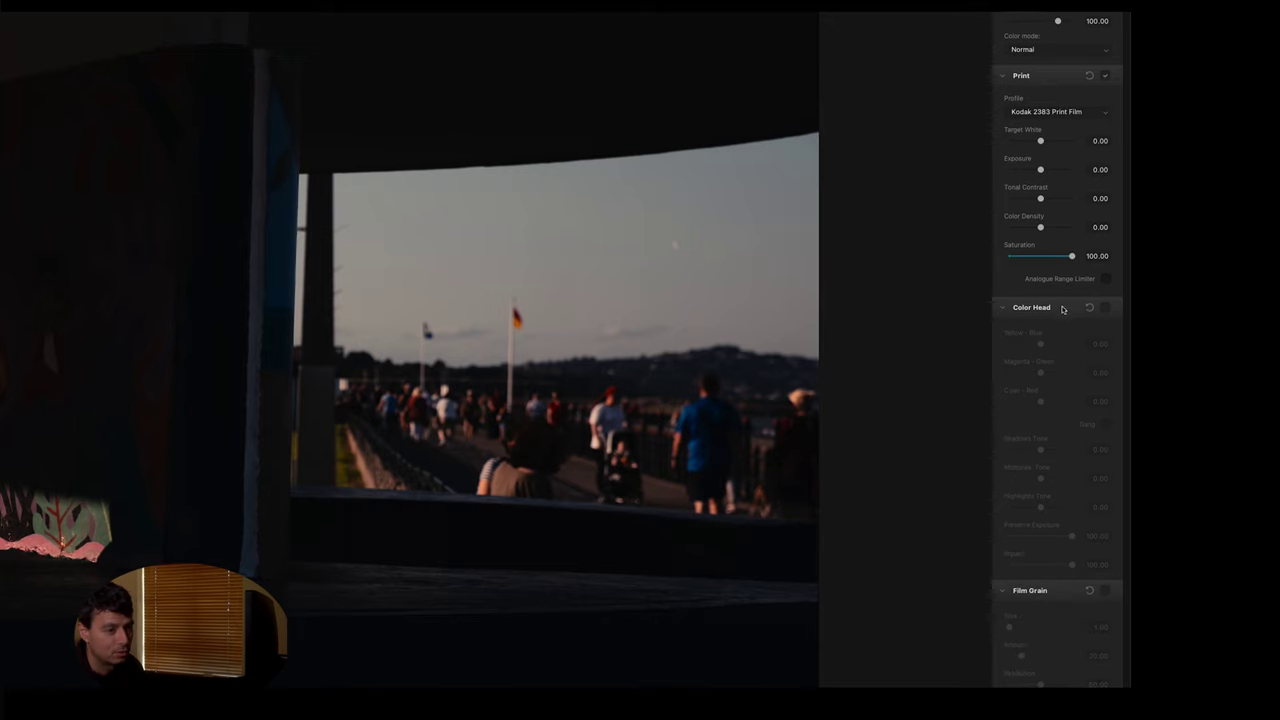
left_click(1104, 308)
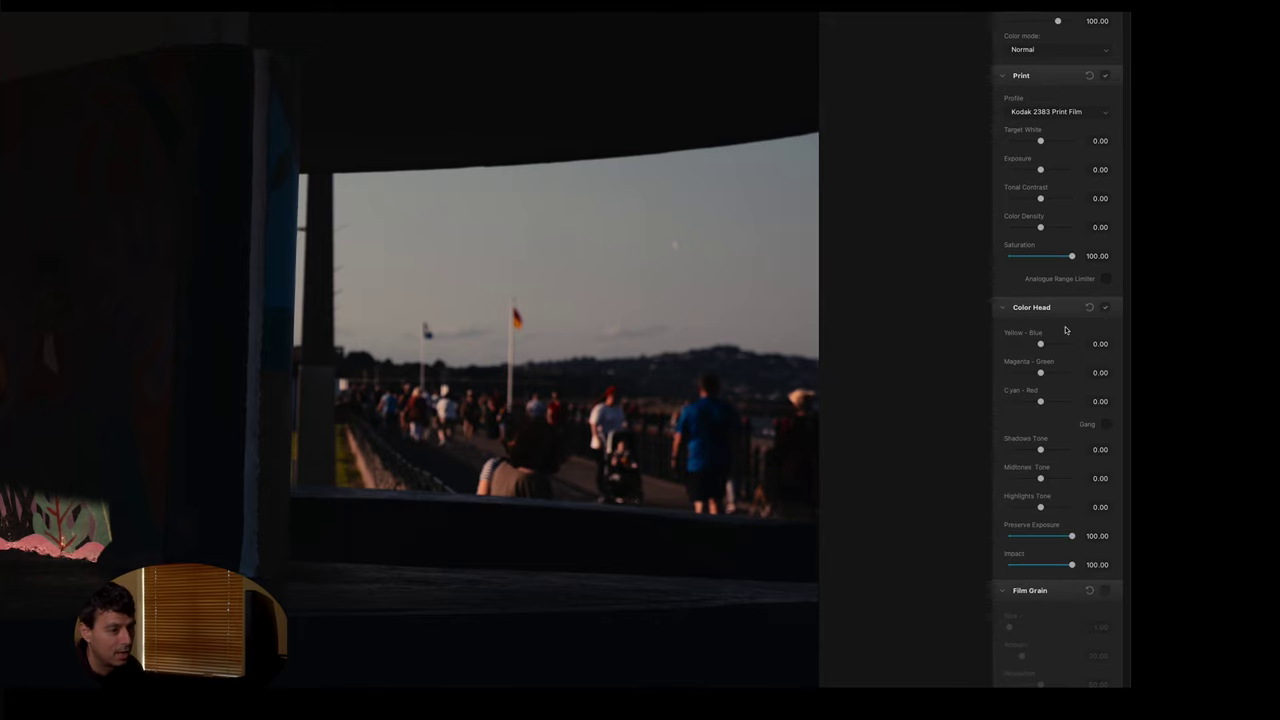
left_click_drag(1040, 373, 1036, 375)
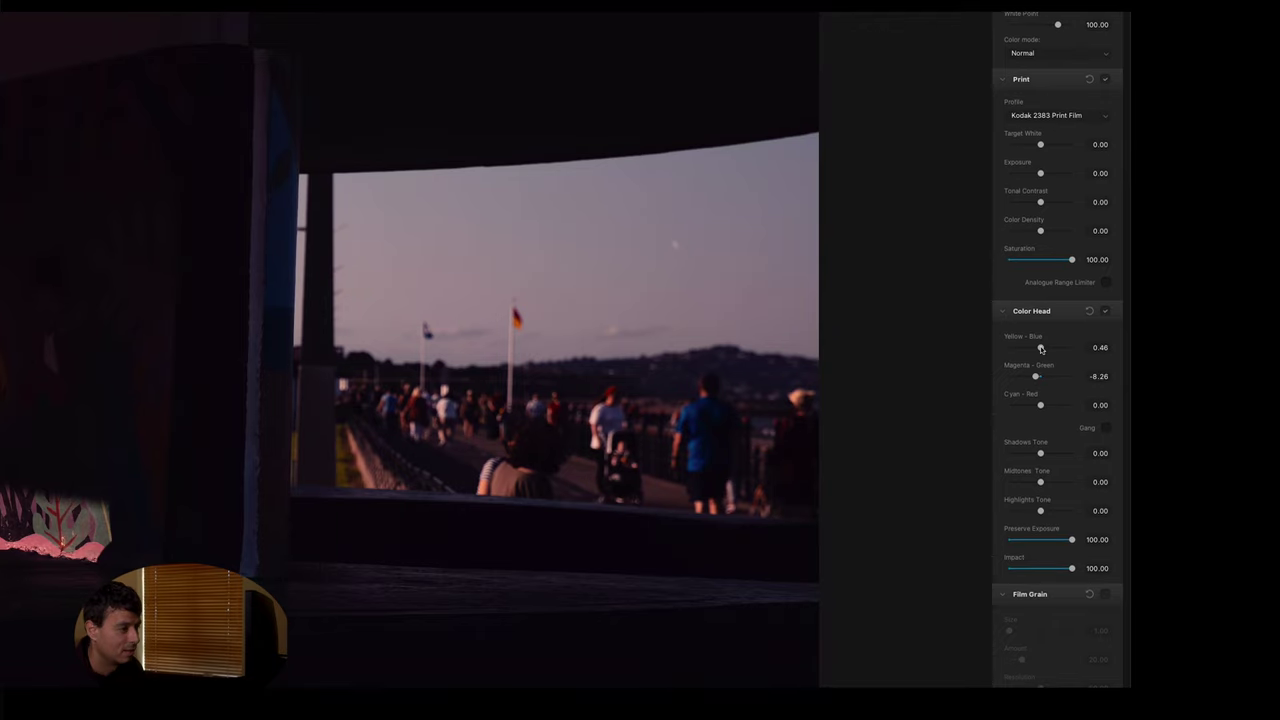
left_click_drag(1040, 347, 1041, 347)
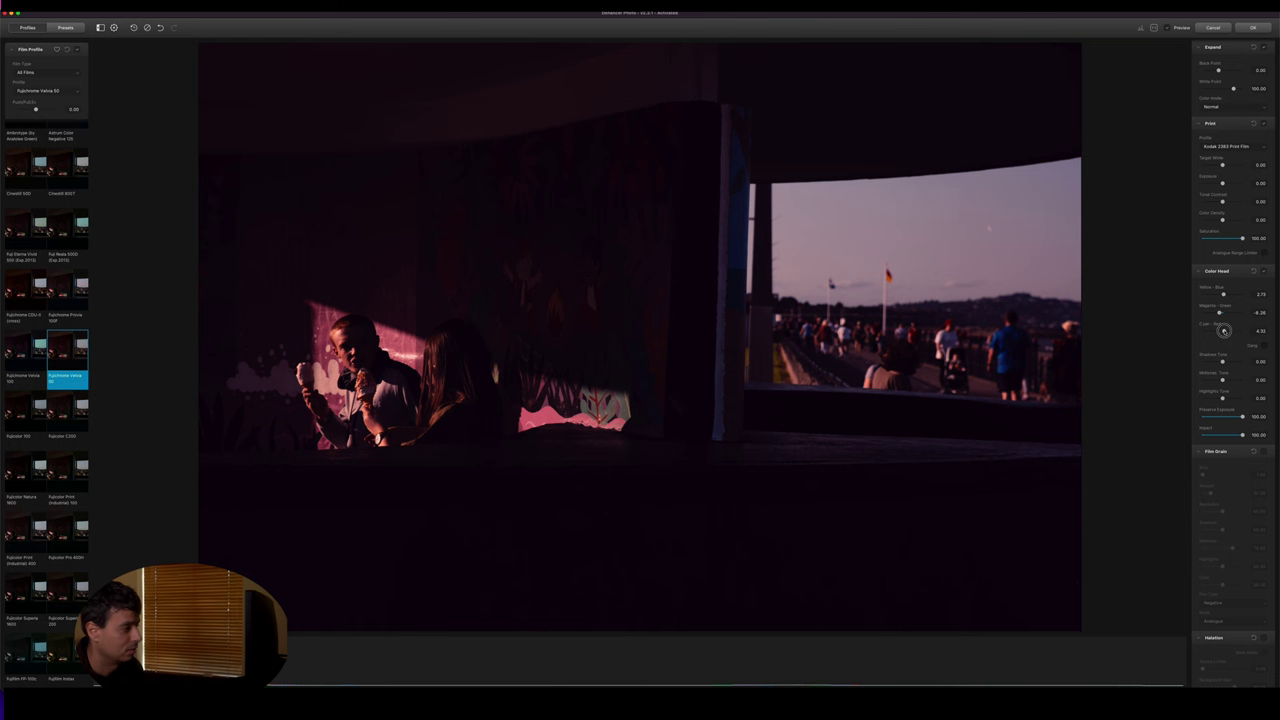
left_click_drag(1223, 330, 1222, 330)
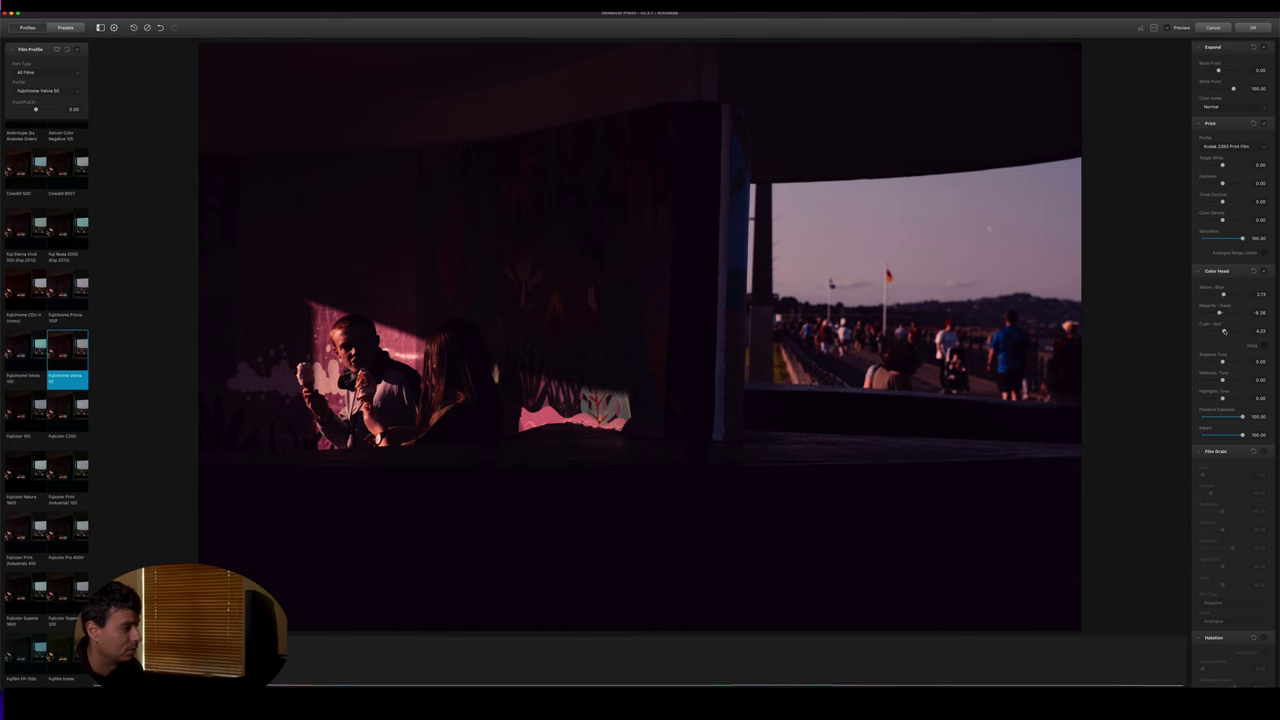
left_click(1174, 30)
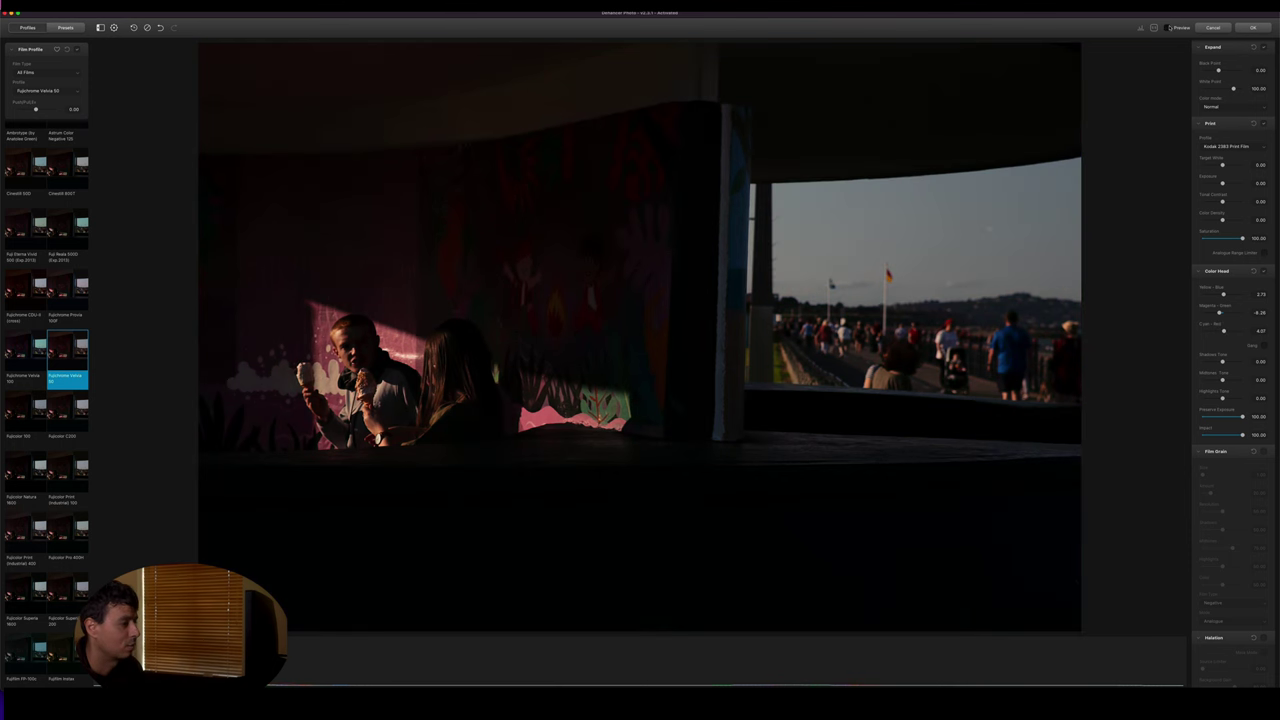
Restore the film look, enable Film Grain, and pan right across the zoomed mural photo.
left_click(1174, 30)
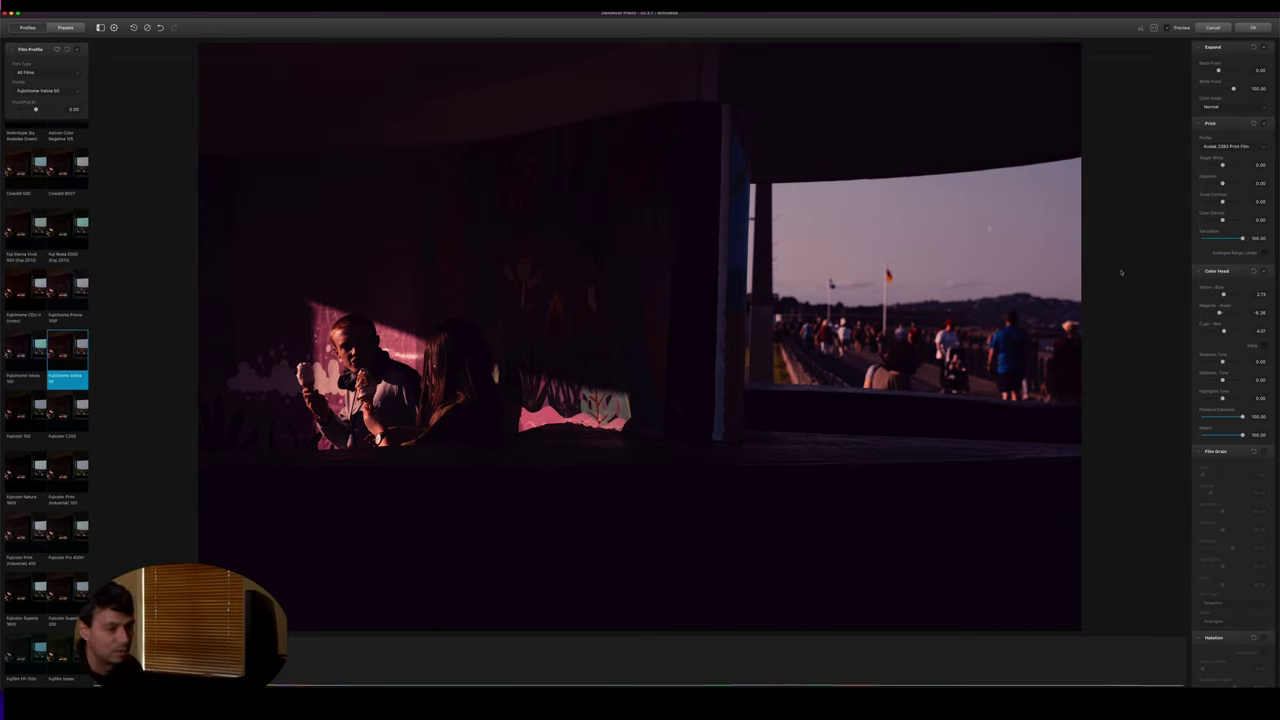
scroll(1228, 305, "down", 3)
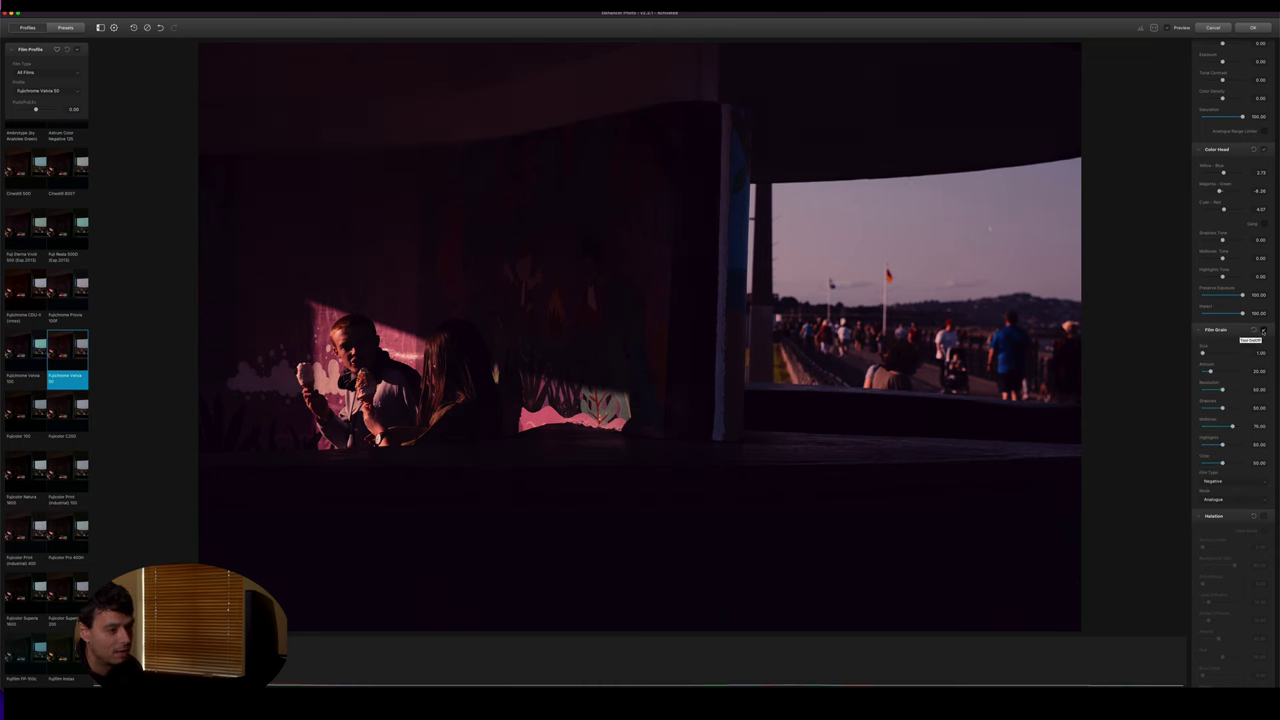
left_click(1263, 331)
scroll(951, 206, "right", 2)
scroll(951, 206, "right", 2)
scroll(951, 206, "right", 5)
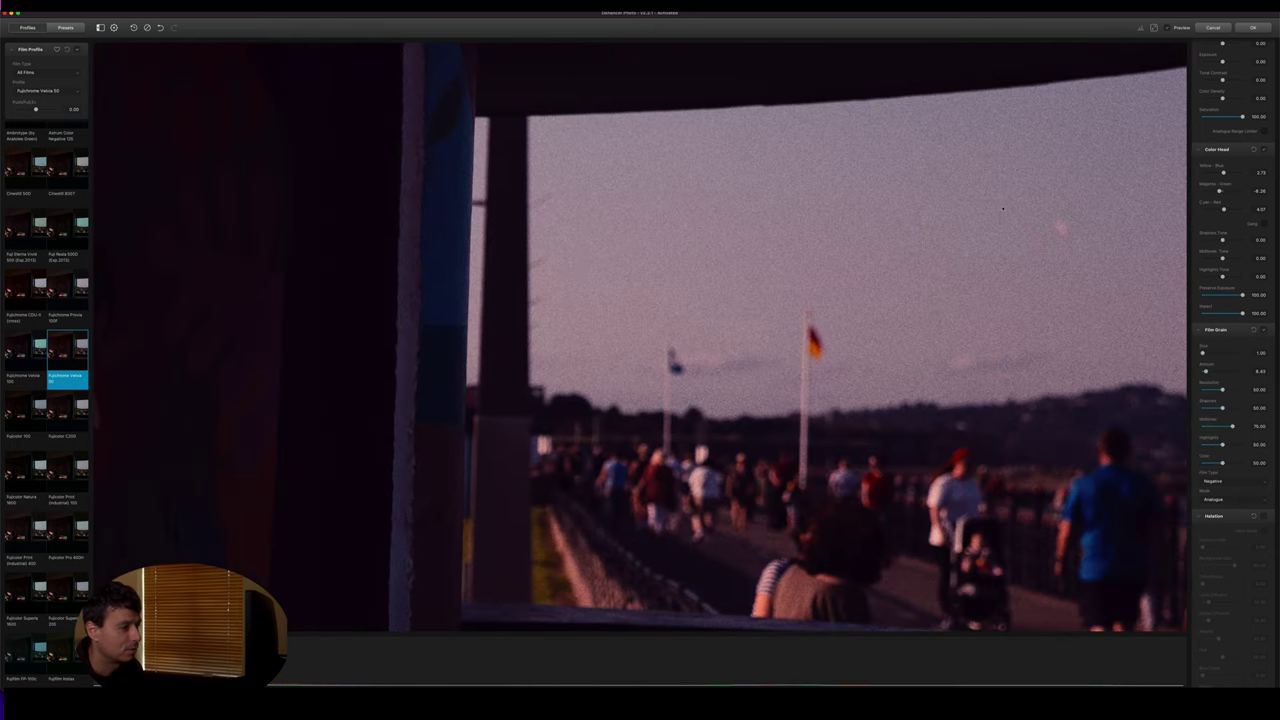
scroll(730, 168, "right", 5)
Compare the grainy look with the original while panning back, then fit the photo to view.
left_click(1167, 28)
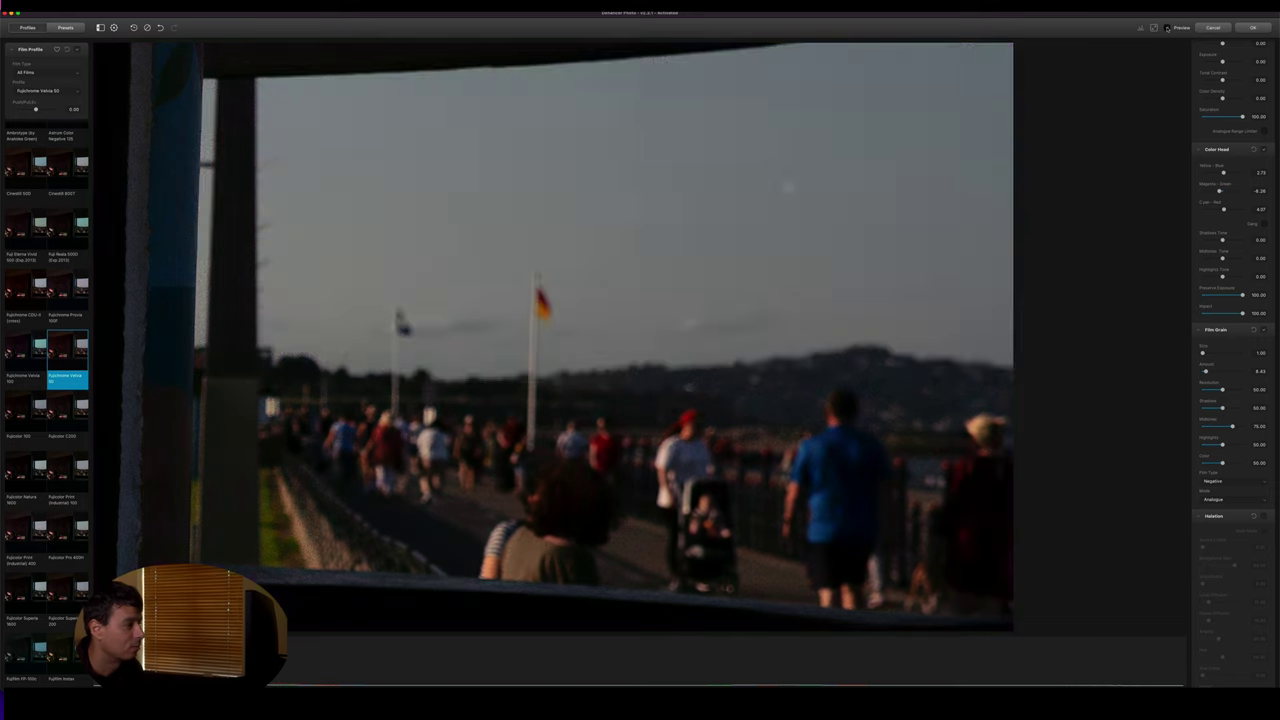
left_click(1167, 28)
scroll(812, 189, "left", 5)
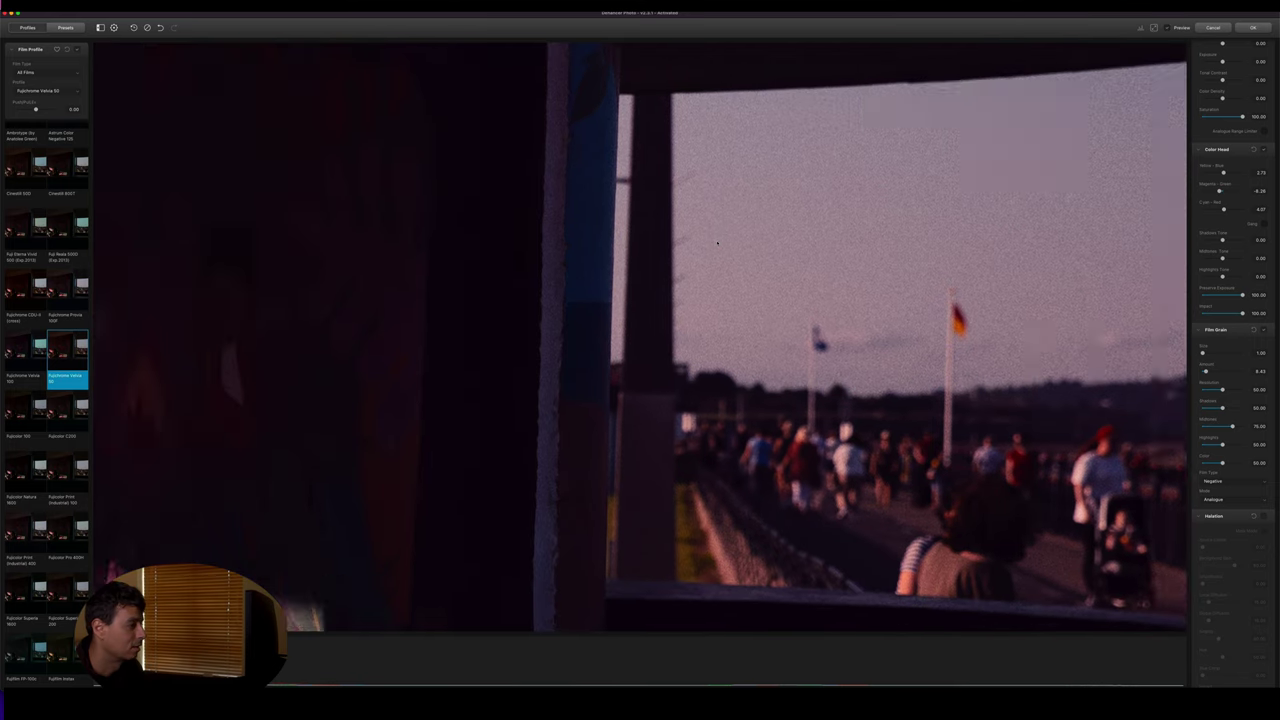
scroll(812, 189, "left", 5)
scroll(830, 180, "left", 5)
scroll(840, 155, "left", 2)
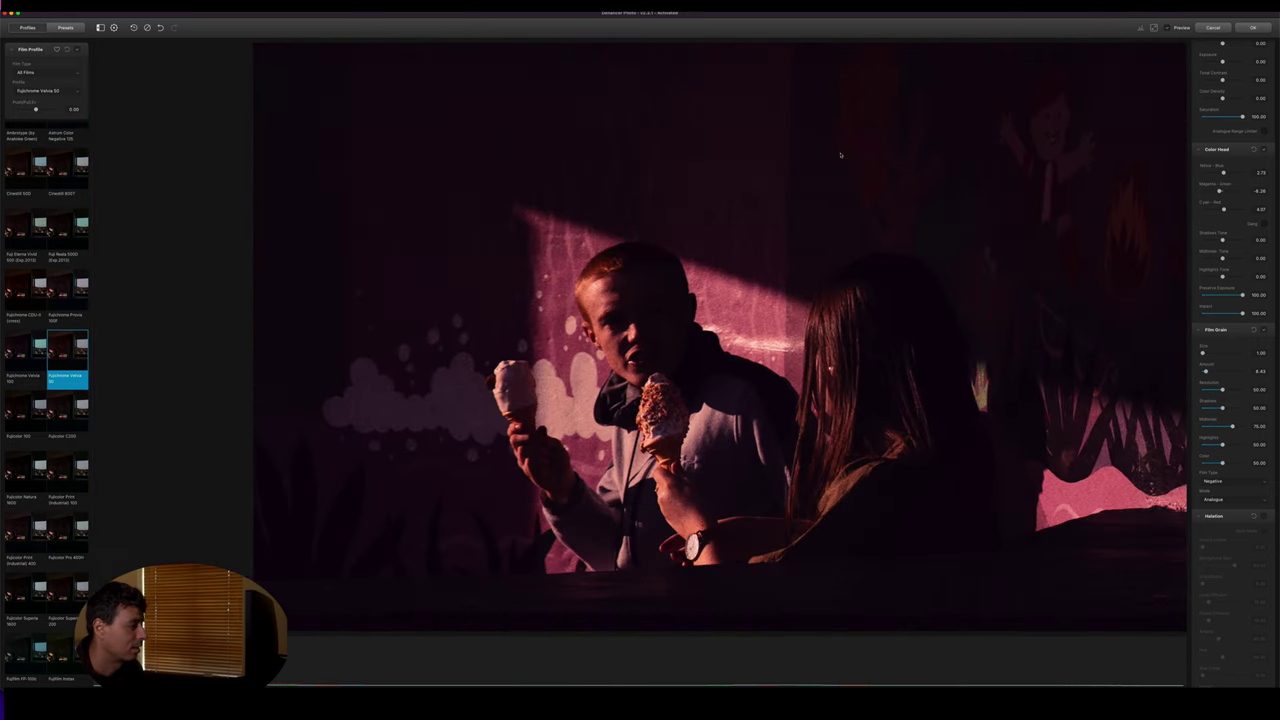
left_click(1168, 28)
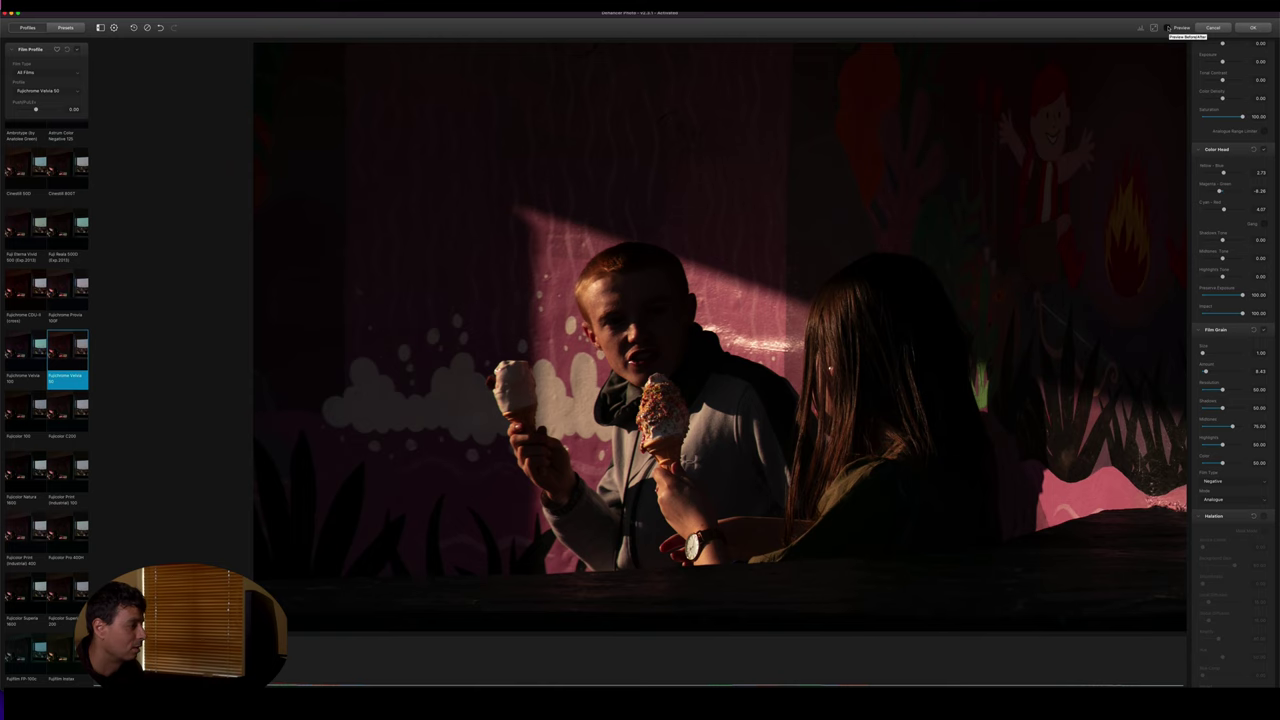
left_click(1168, 28)
left_click(1155, 28)
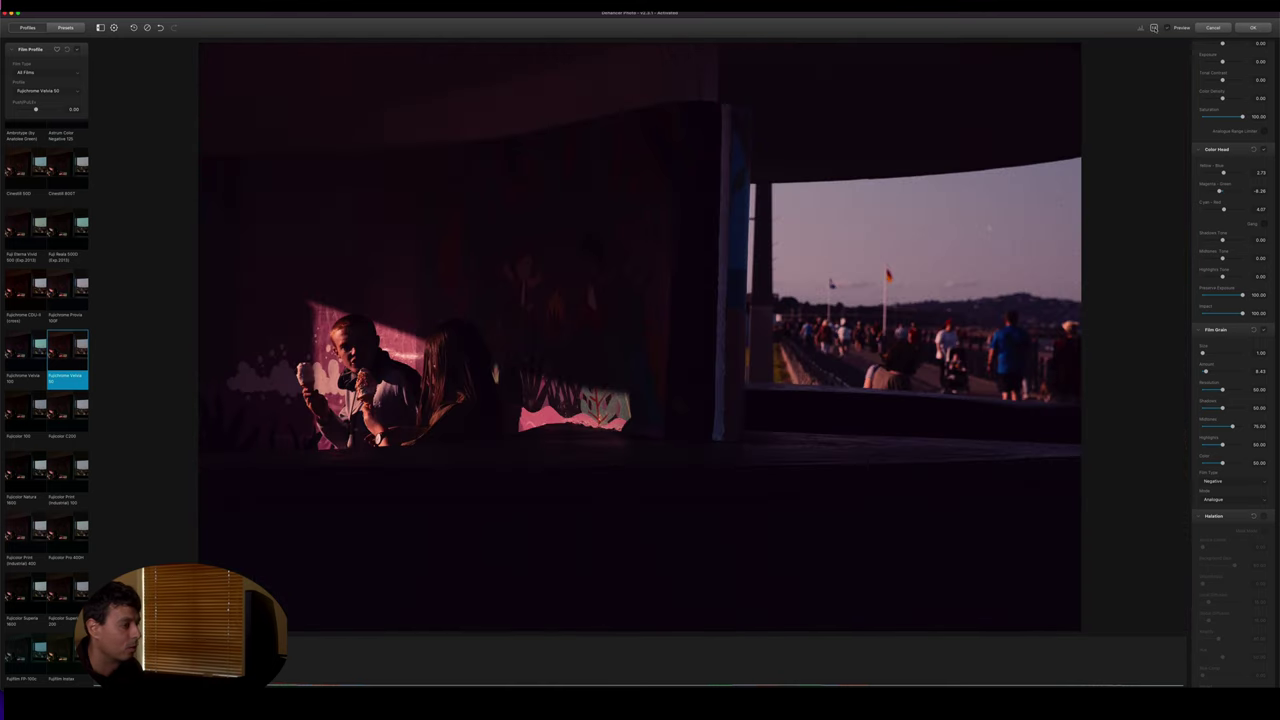
left_click(1168, 28)
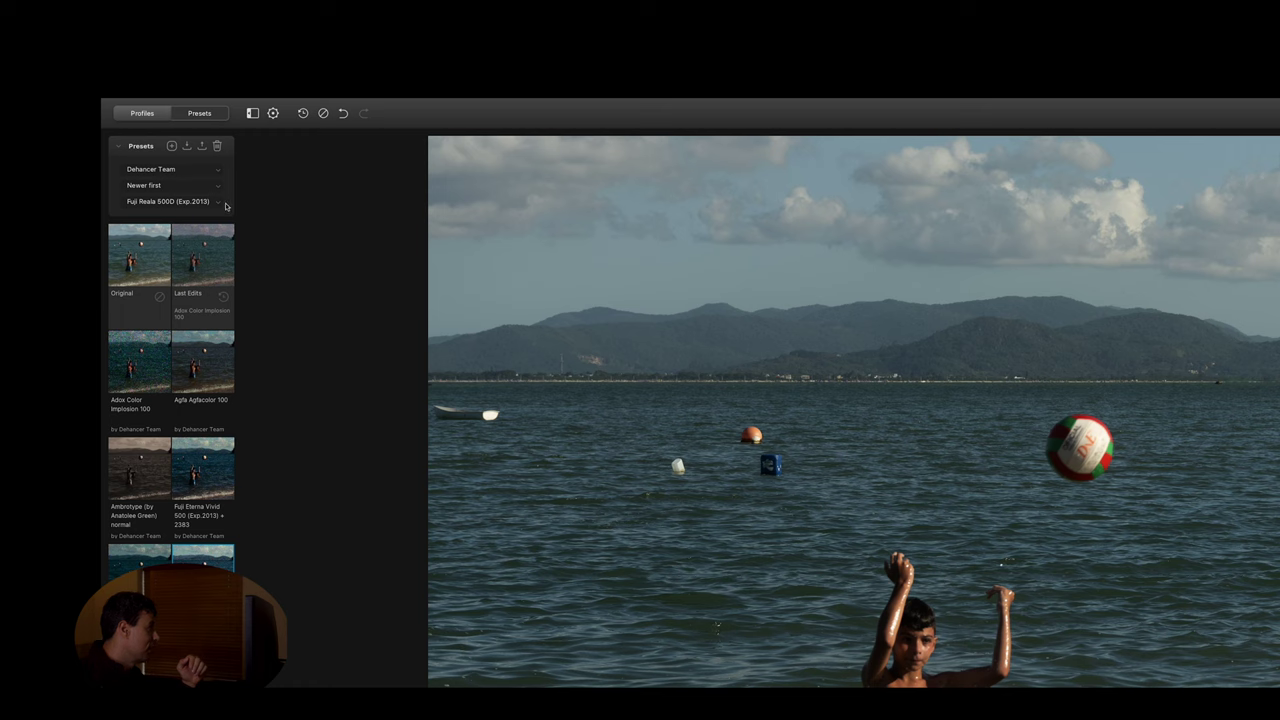
Turn on Preview to show the Kodachrome 64 look on the tidal-pool beach photo.
scroll(200, 370, "down", 5)
scroll(200, 370, "down", 3)
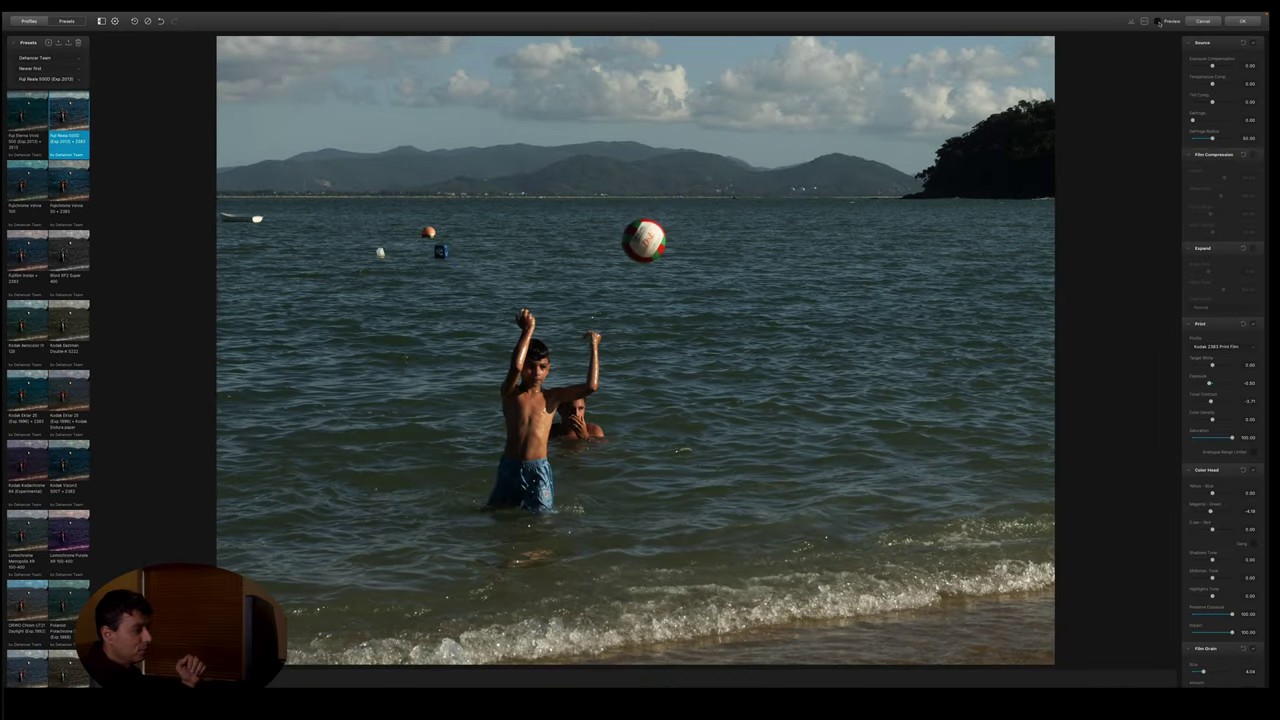
left_click(1157, 22)
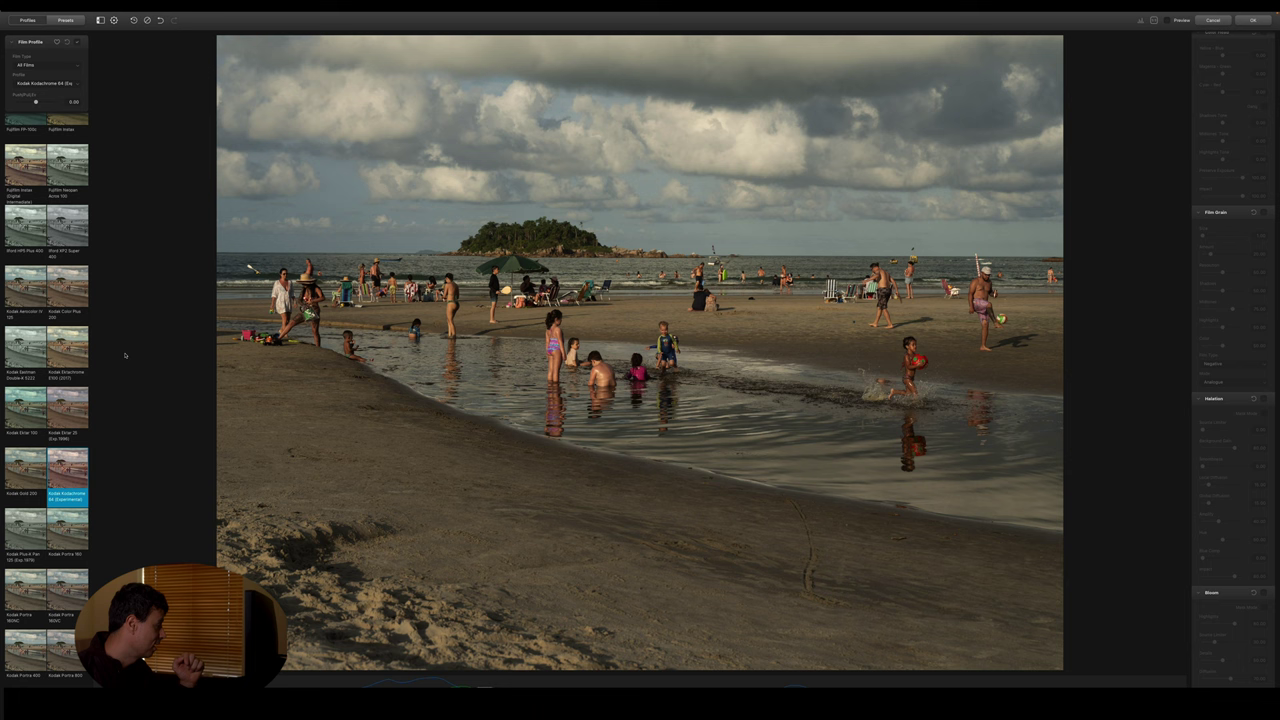
Compare the Kodachrome look with the original, then enable Film Grain on the beach photo.
scroll(78, 446, "down", 3)
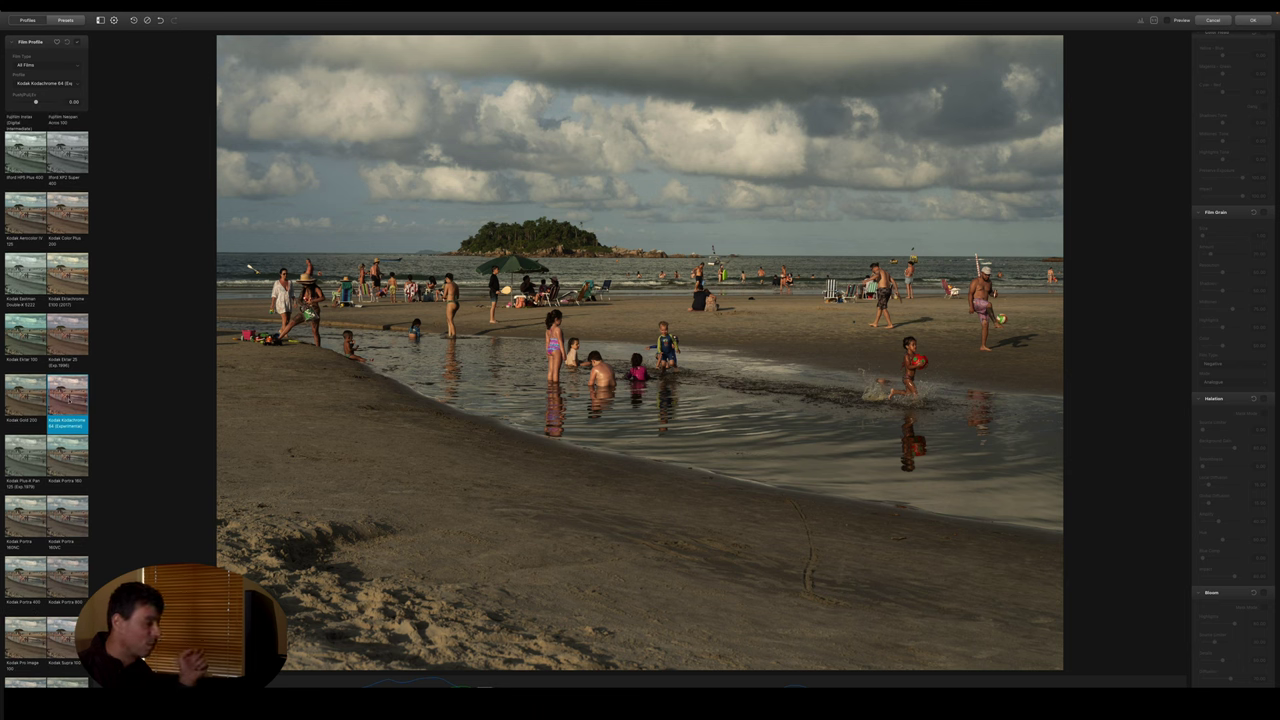
left_click(1165, 21)
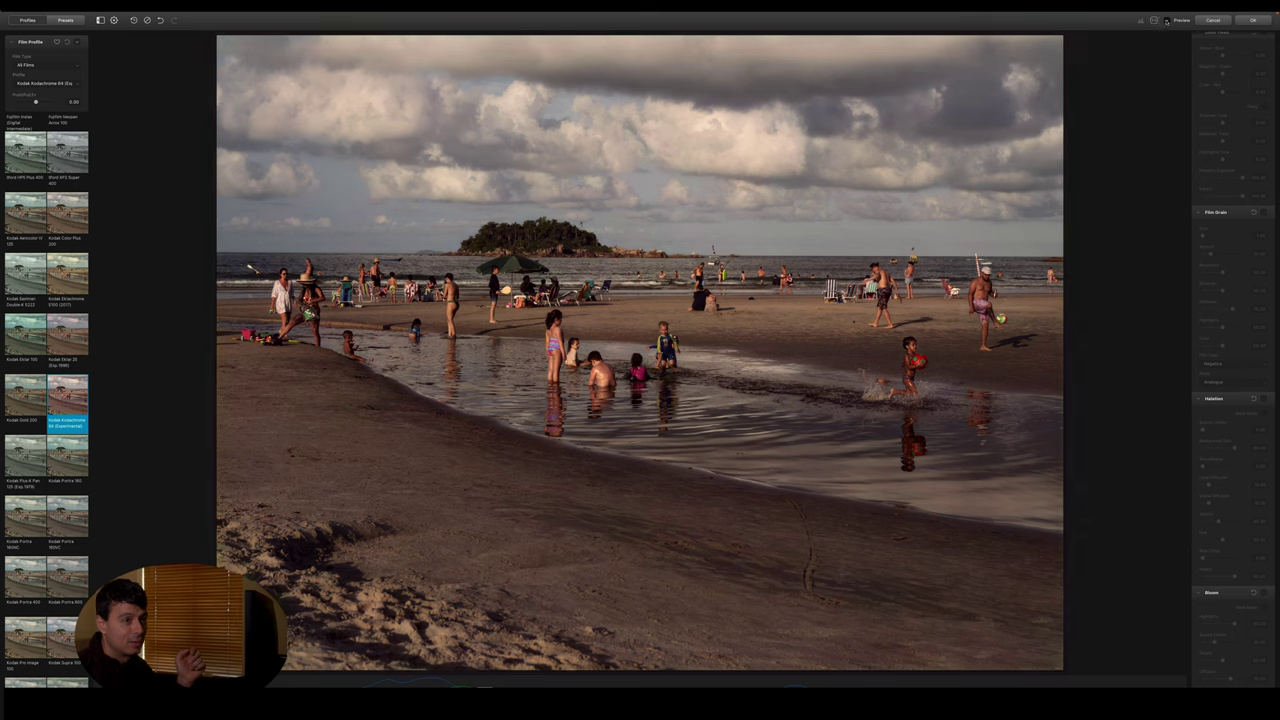
left_click(1166, 21)
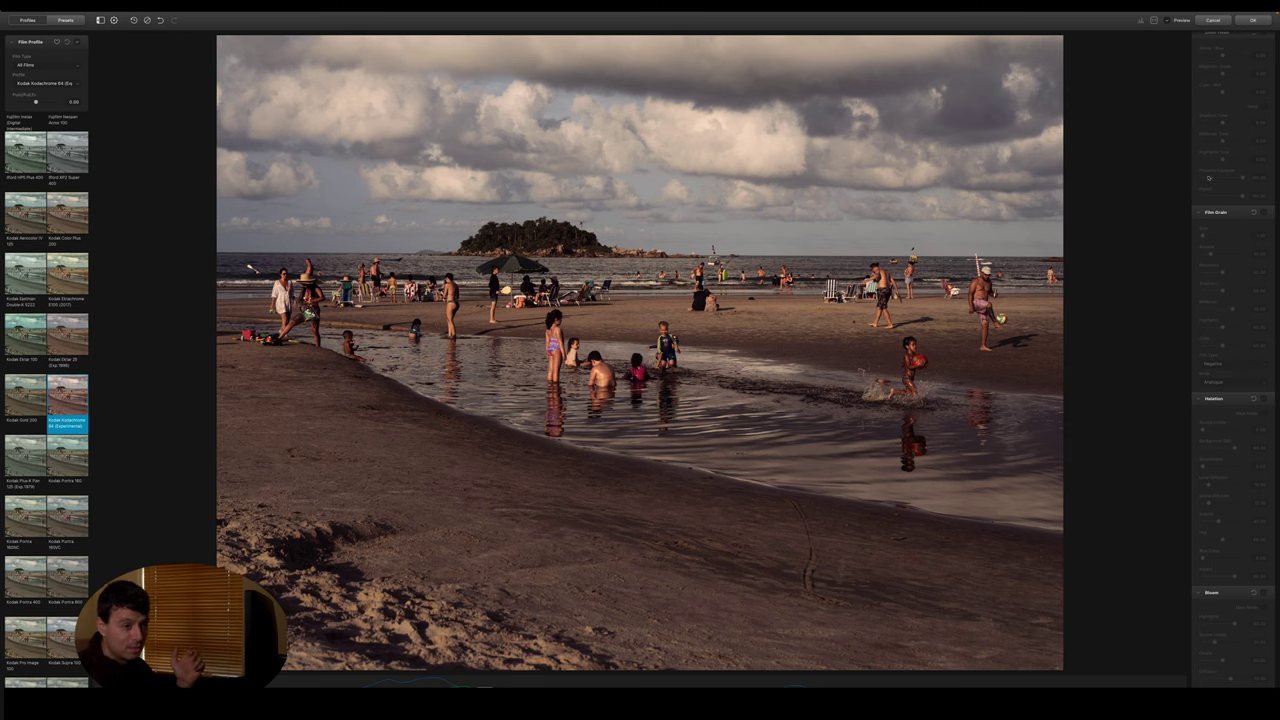
left_click(1268, 213)
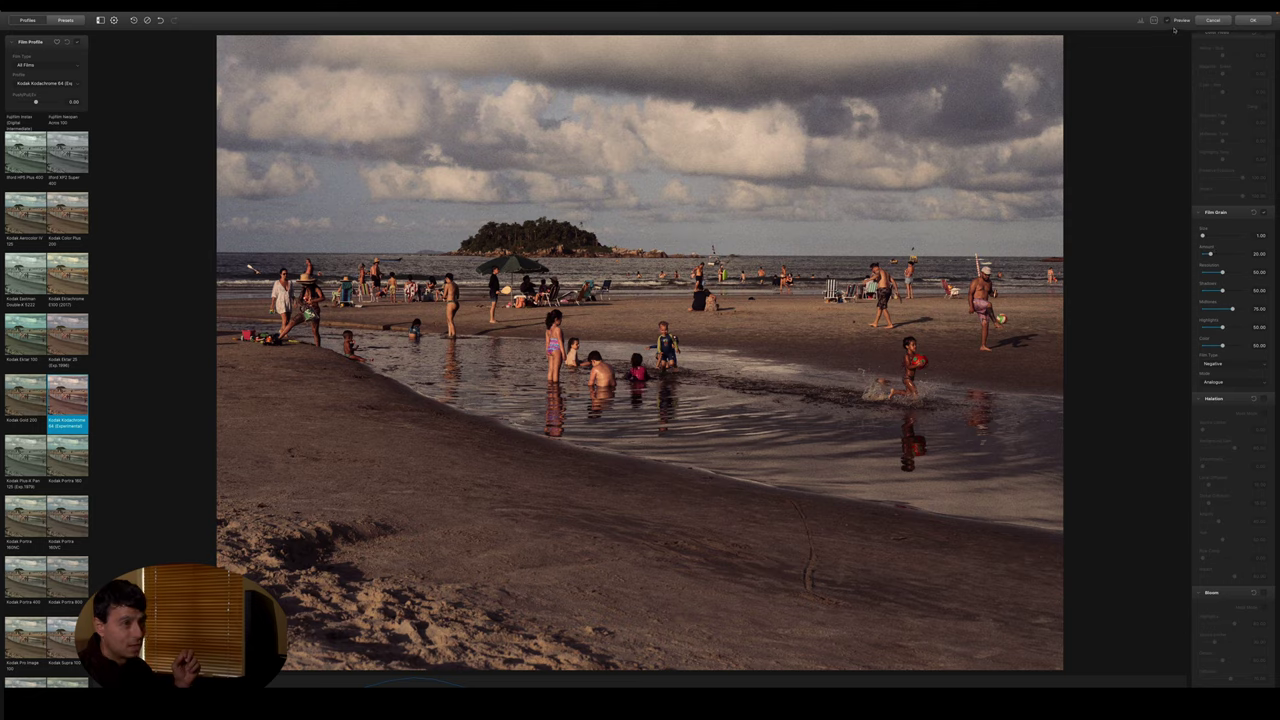
Inspect the grain at 100% on the sky, lower Film Grain Amount, and compare with the original.
left_click(638, 354)
left_click_drag(638, 354, 677, 505)
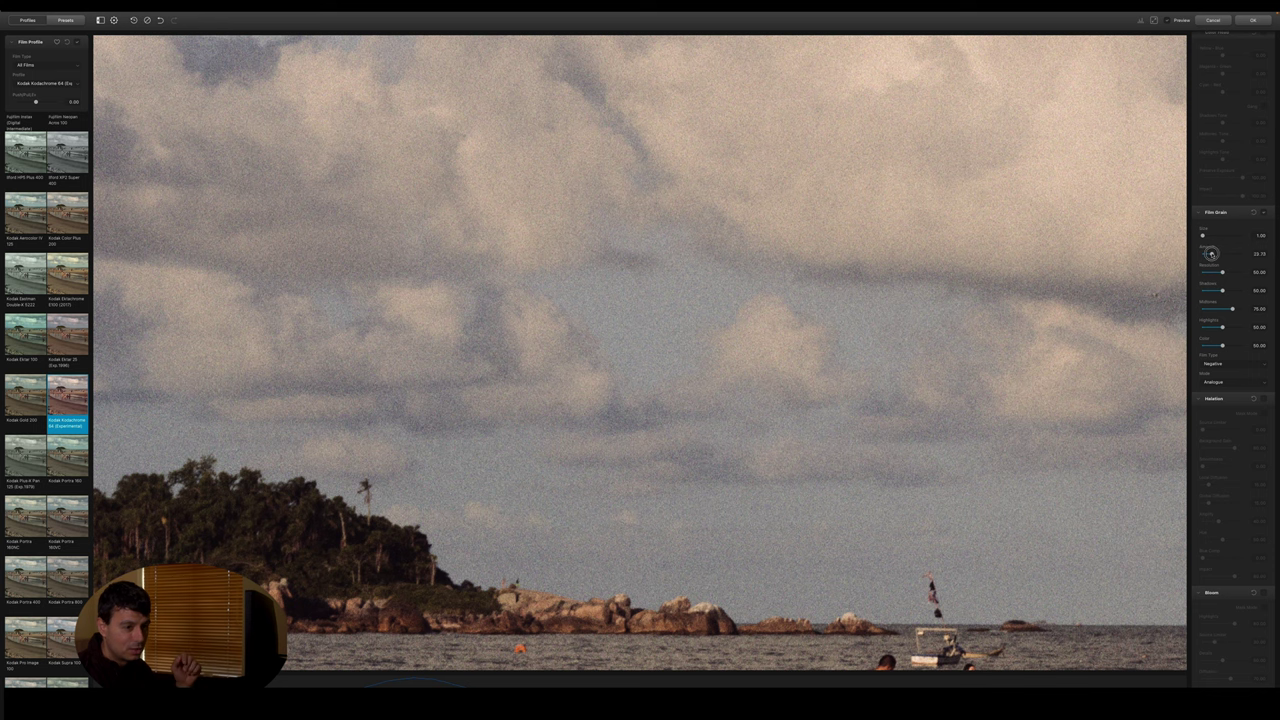
left_click_drag(1211, 254, 1206, 254)
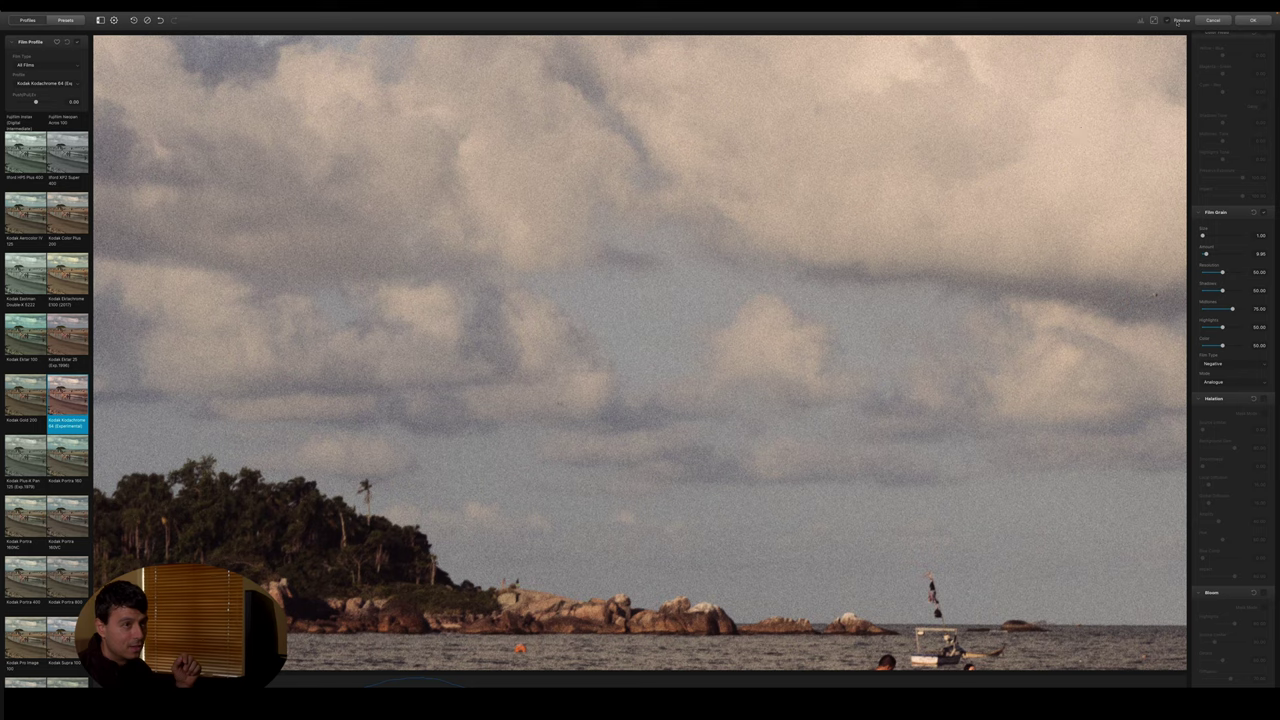
left_click(1166, 20)
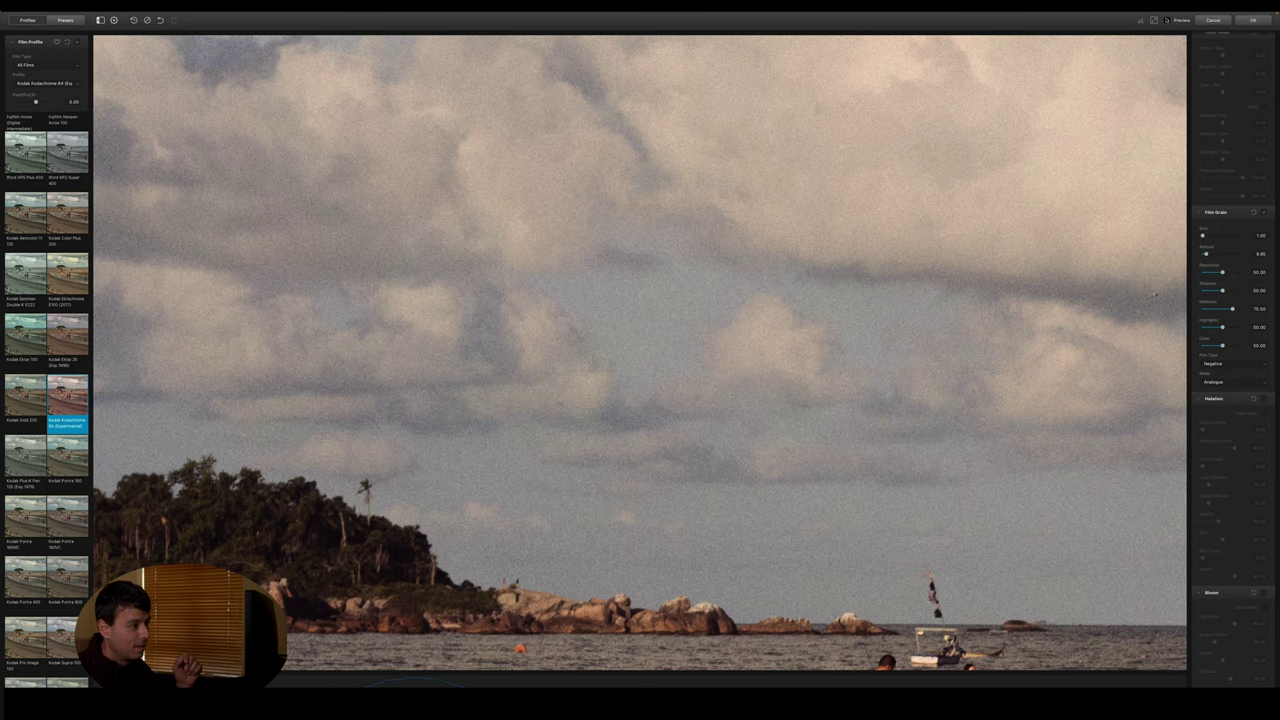
left_click(1166, 20)
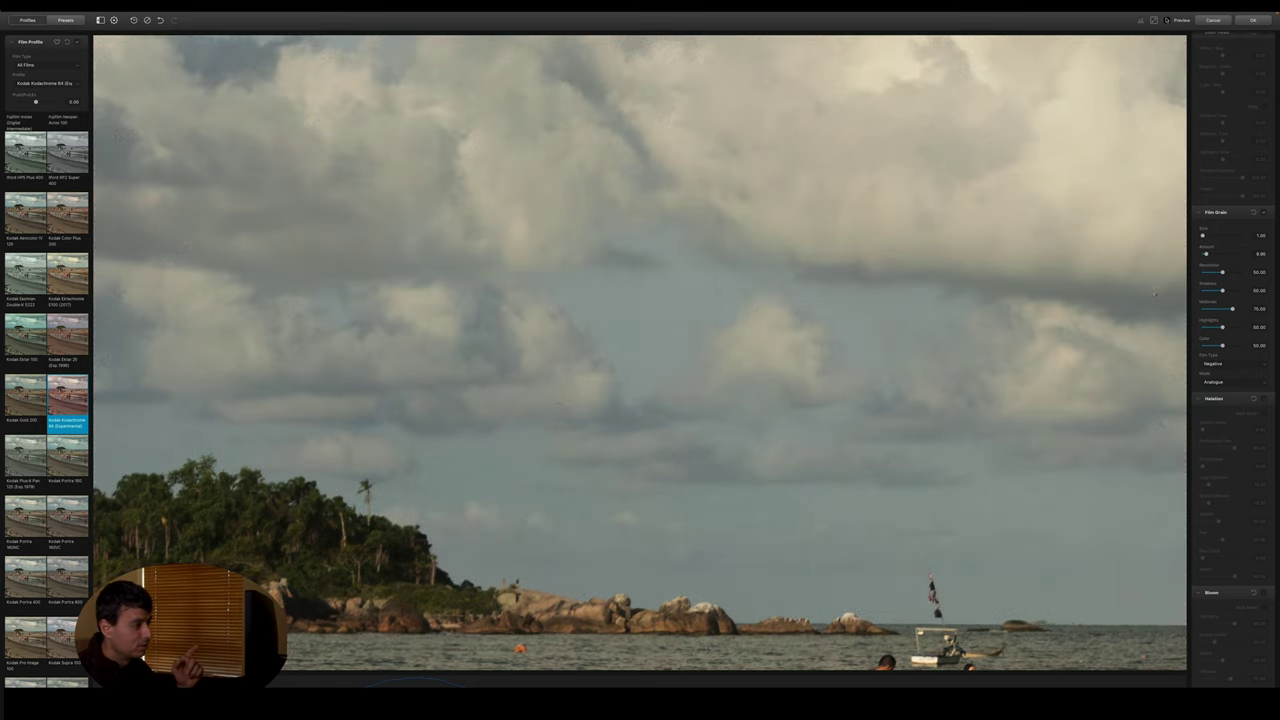
left_click(1166, 20)
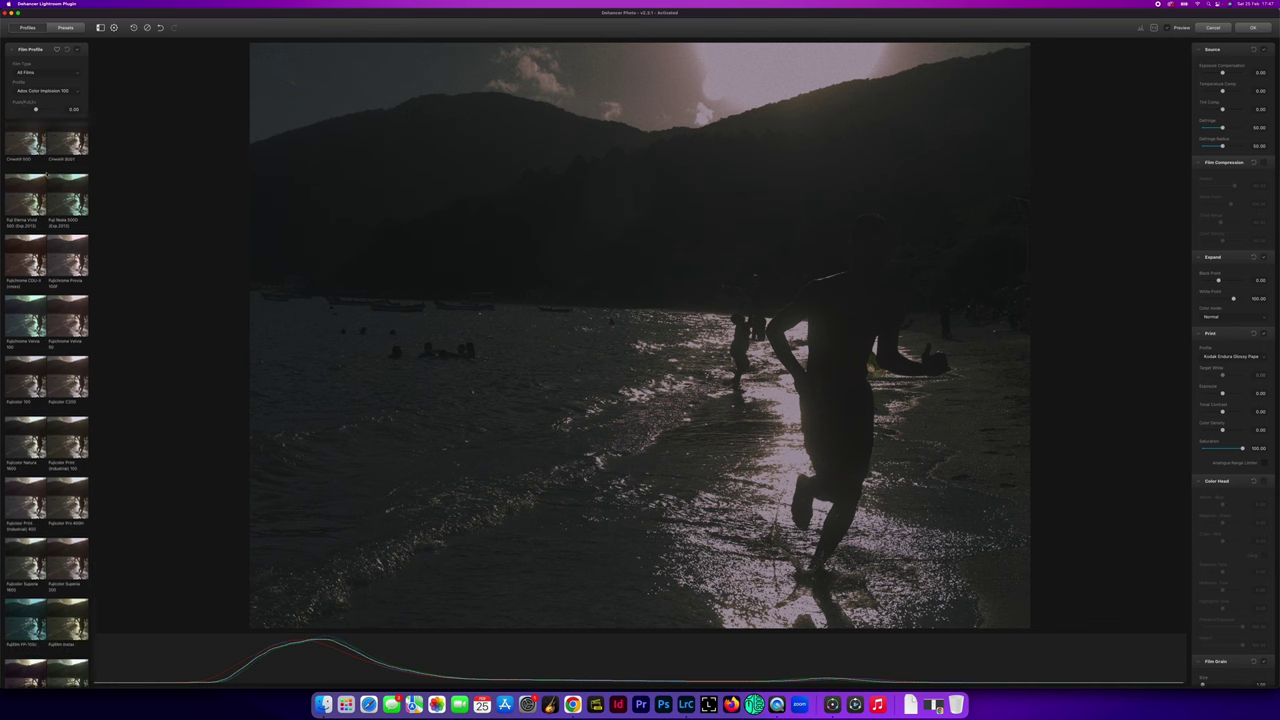
Apply the Fujicolor C200 profile to the running-figure photo, replacing Agfa Color Implosion 100.
scroll(47, 175, "down", 3)
left_click(67, 250)
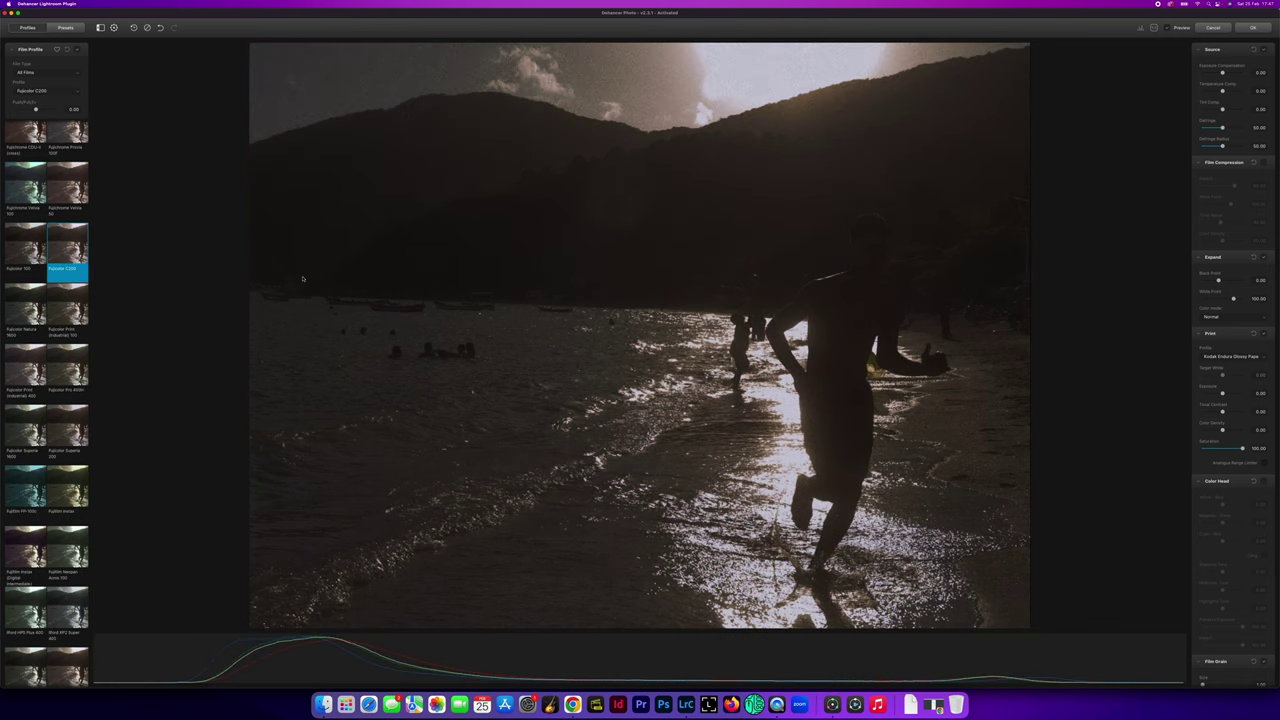